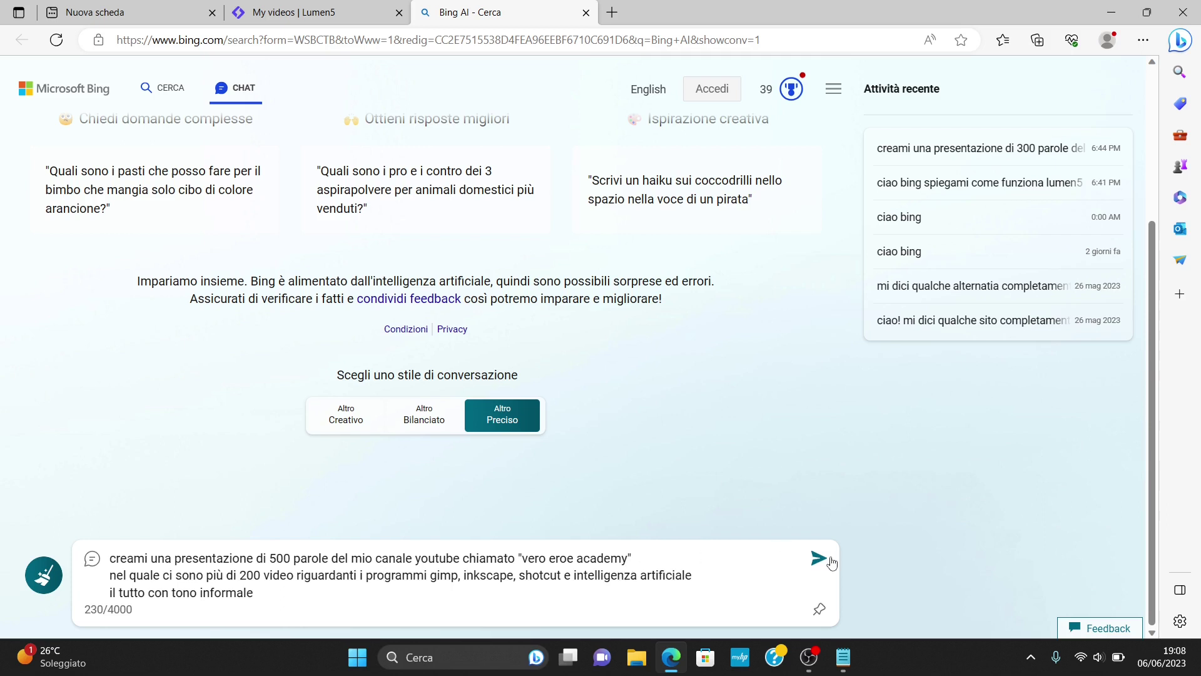
Submit the prompt for a 500-word informal presentation of the "vero eroe academy" YouTube channel, and close the unused new-tab page.
left_click(819, 559)
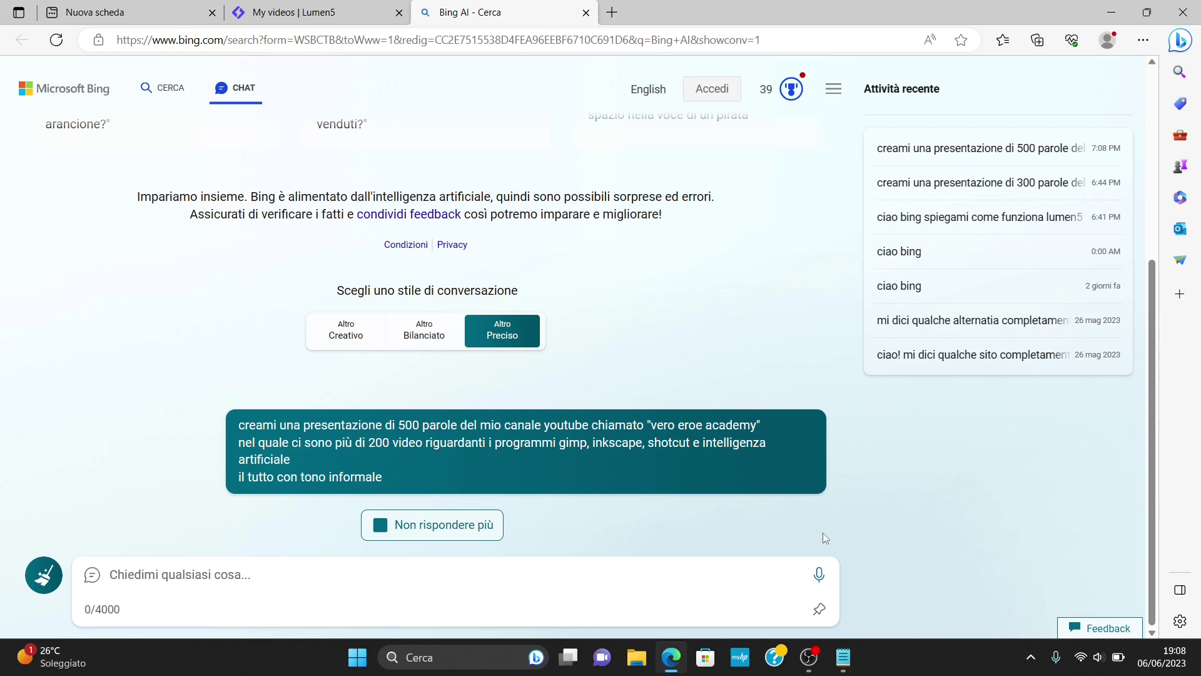
left_click(212, 13)
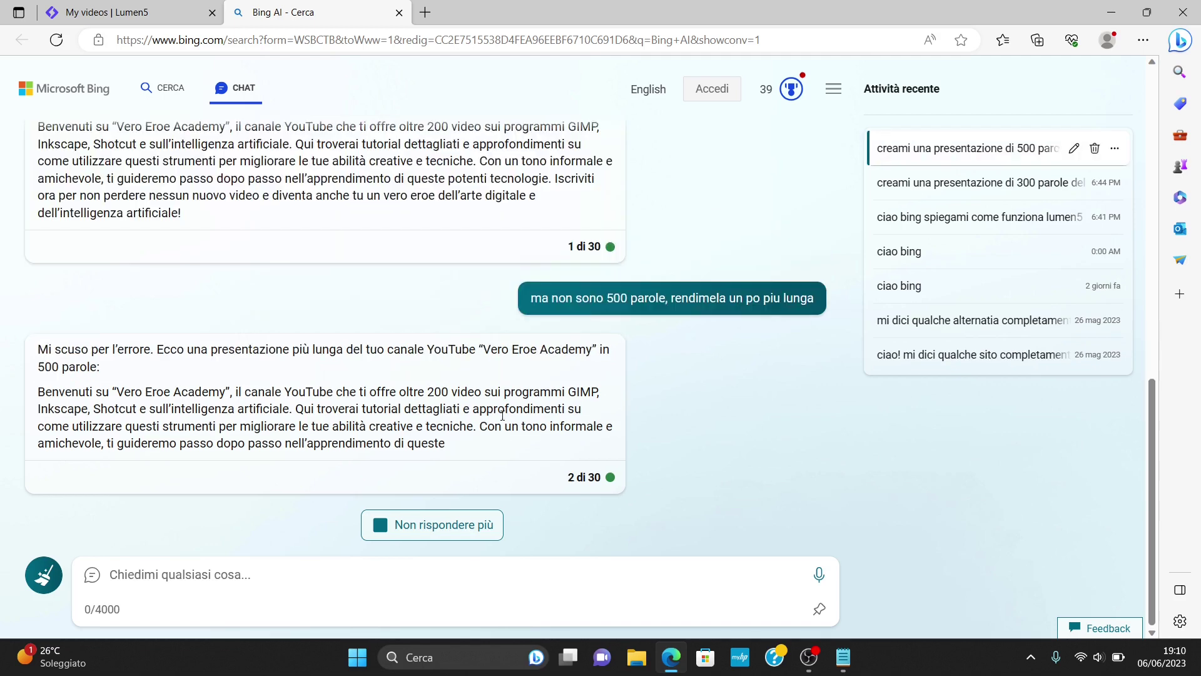
Read through the longer rewritten channel presentation in the chat and compare it with the first reply.
scroll(443, 354, "up", 3)
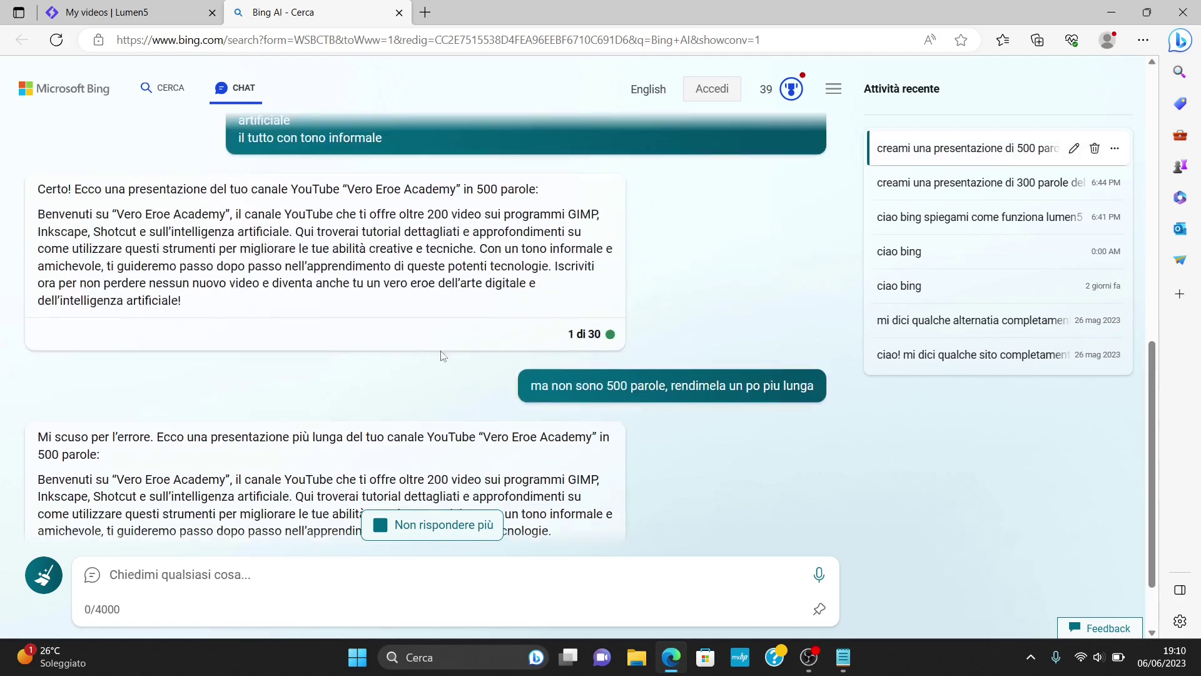
scroll(188, 282, "down", 3)
scroll(62, 263, "up", 3)
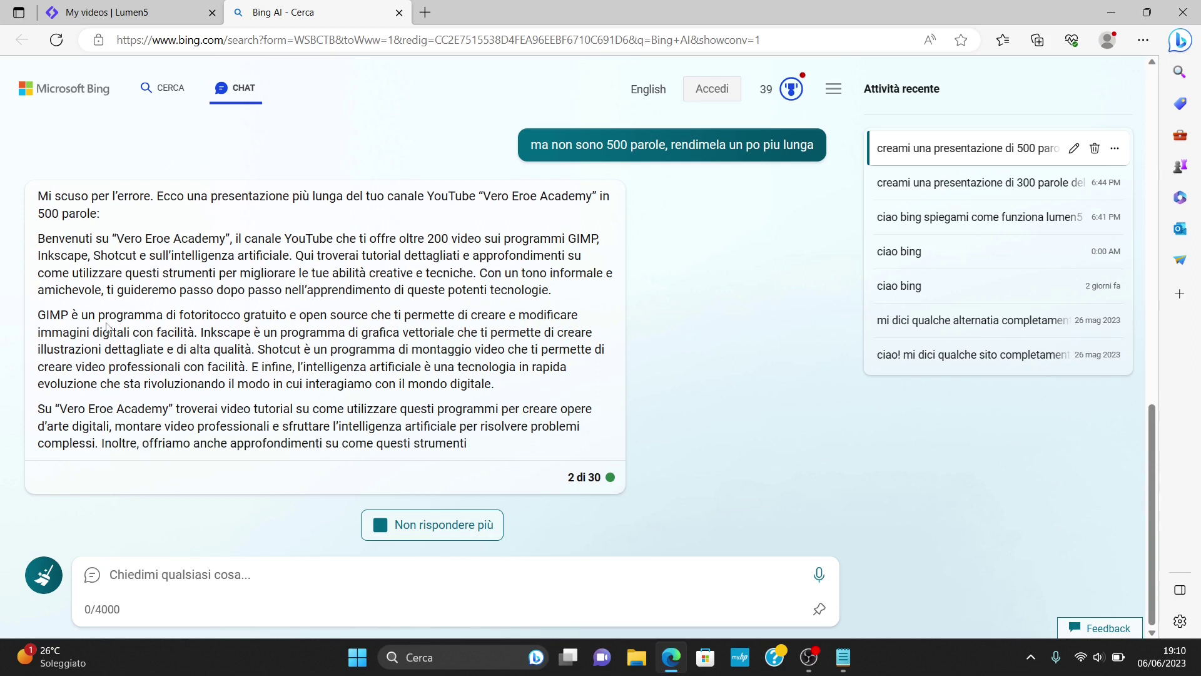
left_click_drag(82, 317, 346, 317)
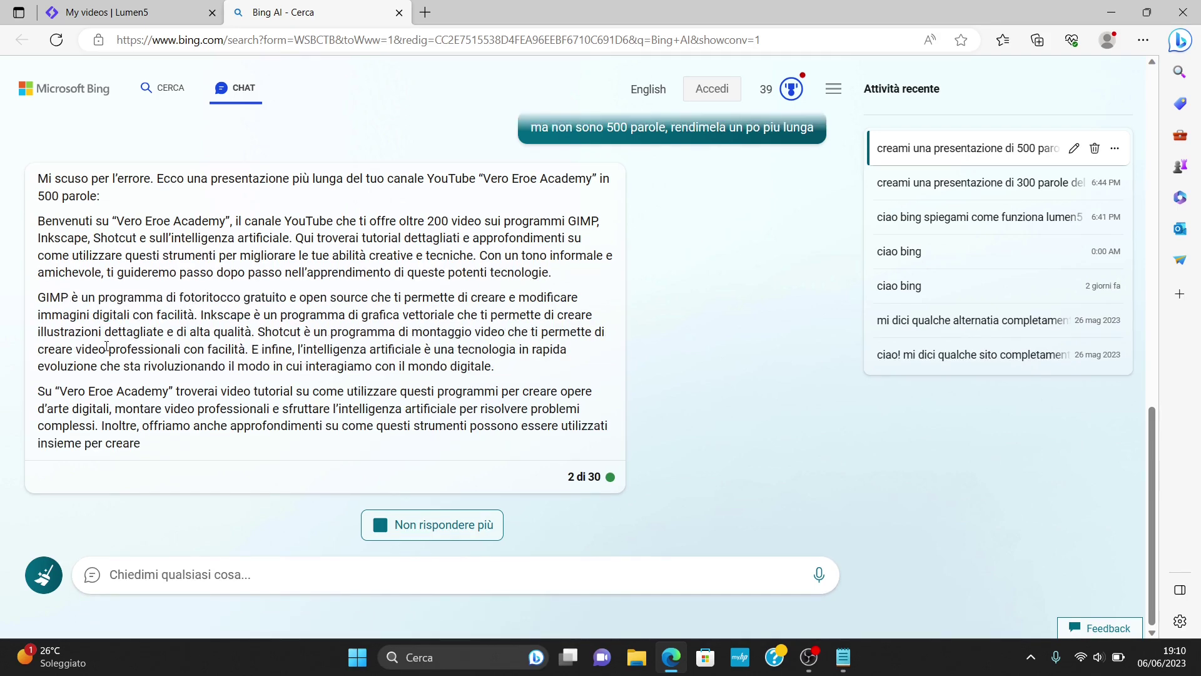
left_click(279, 577)
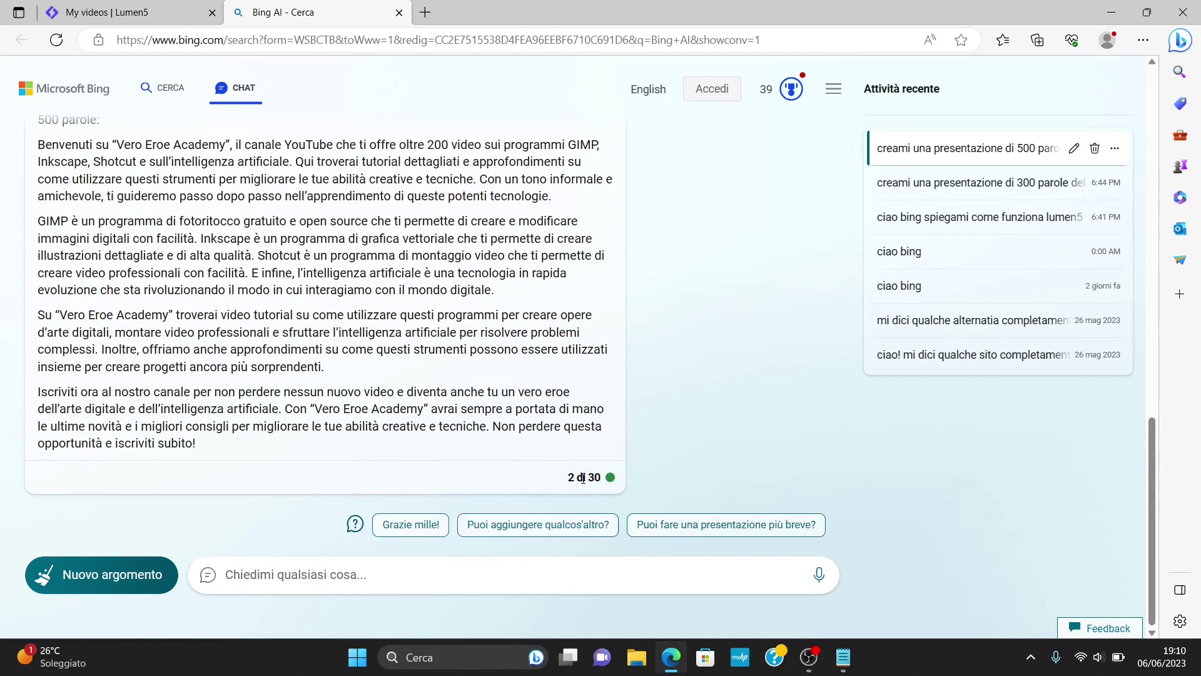
scroll(235, 351, "up", 1)
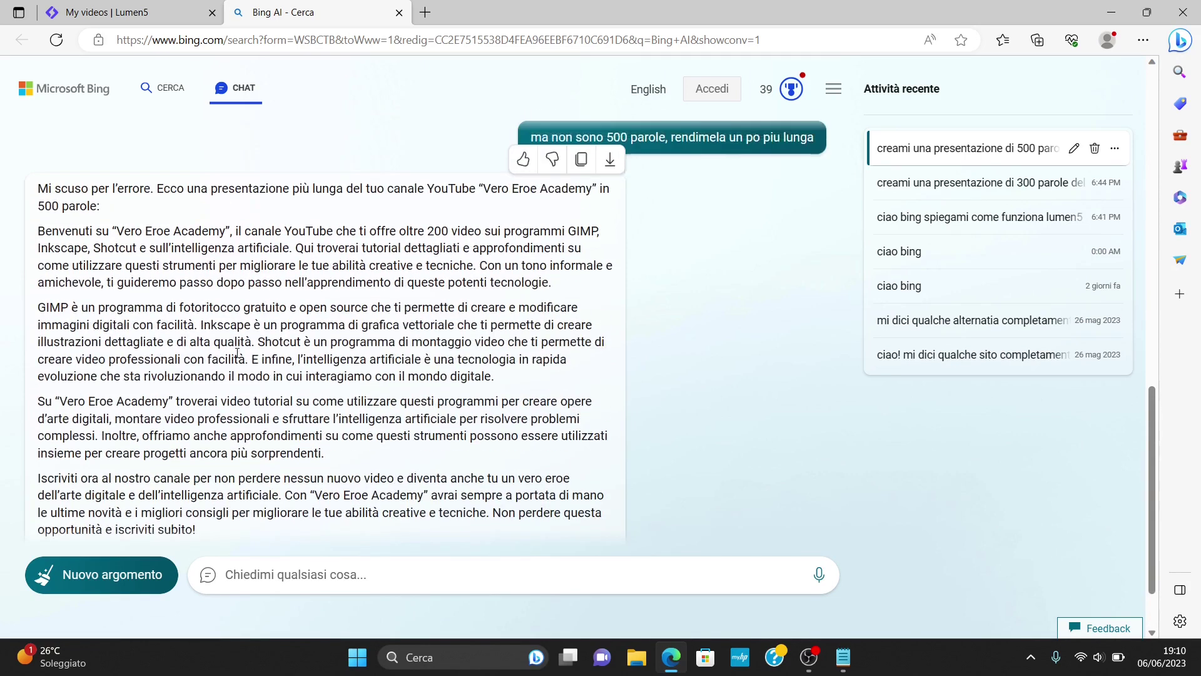
scroll(235, 351, "down", 1)
scroll(195, 287, "up", 1)
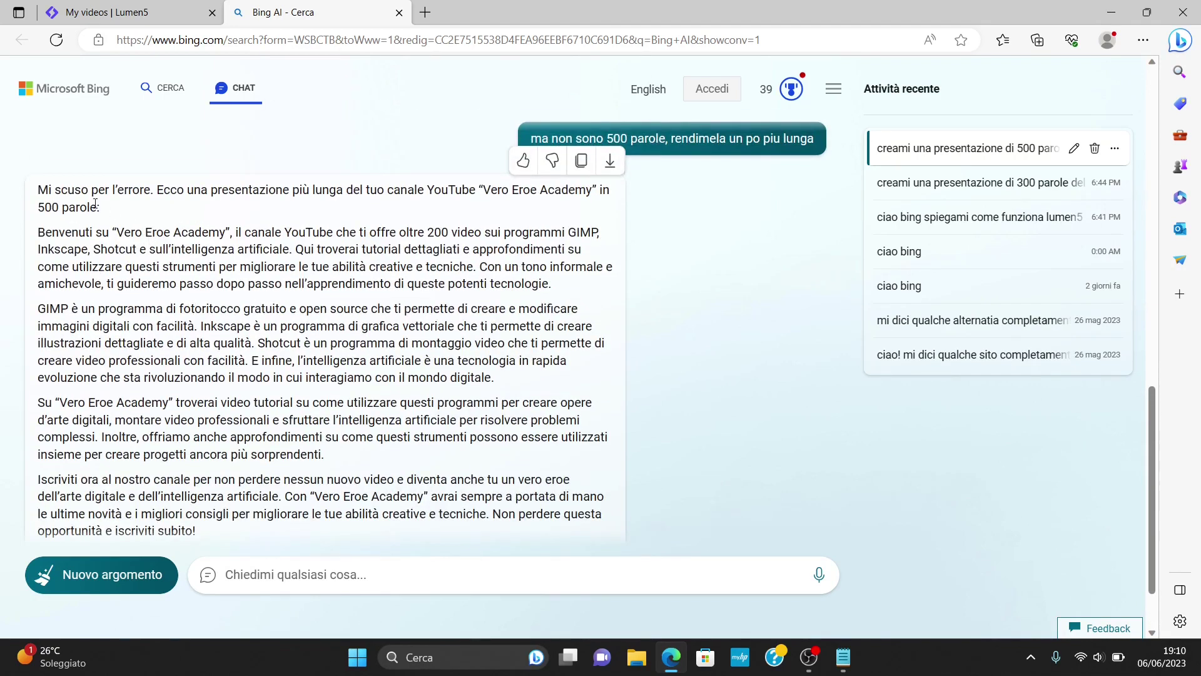
scroll(51, 245, "down", 1)
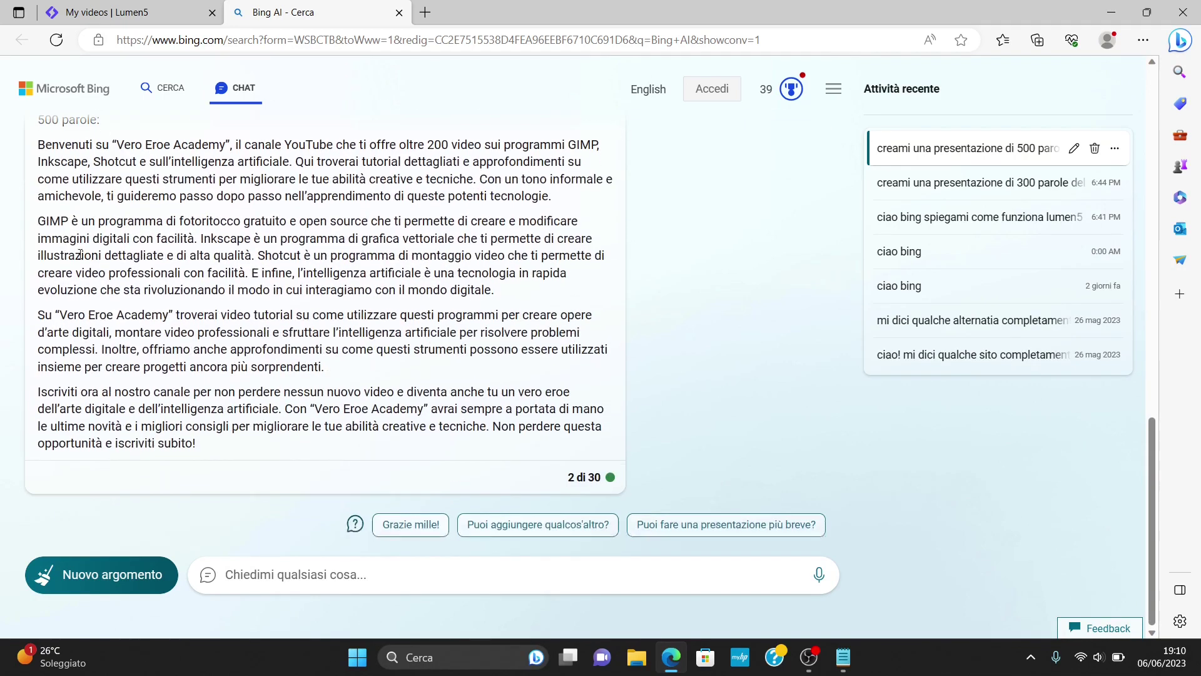
Select the four presentation paragraphs of the second reply, from "Benvenuti su" to "iscriviti subito!".
left_click_drag(42, 146, 455, 466)
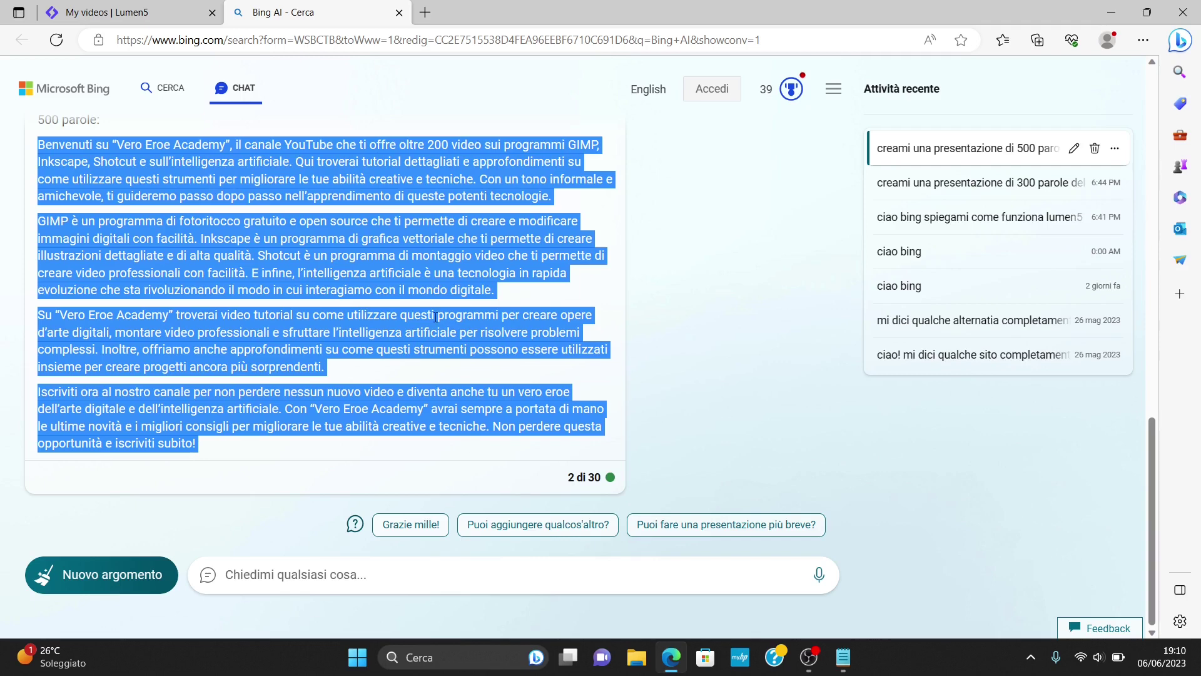
scroll(296, 314, "up", 1)
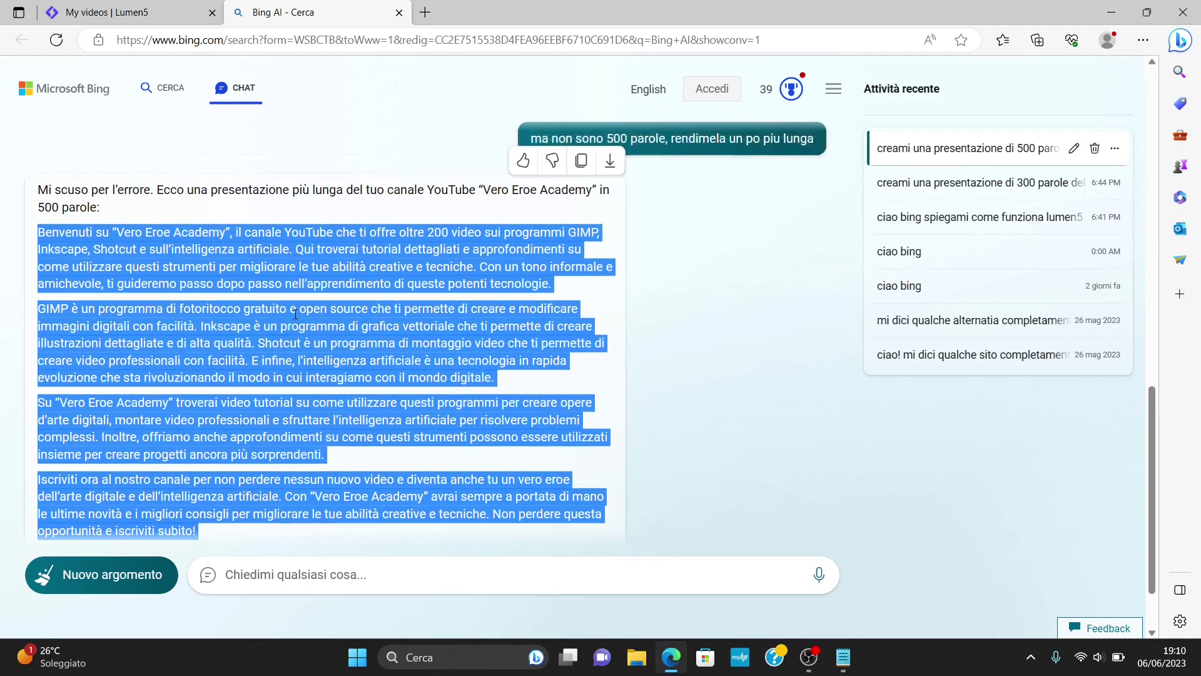
scroll(210, 266, "down", 1)
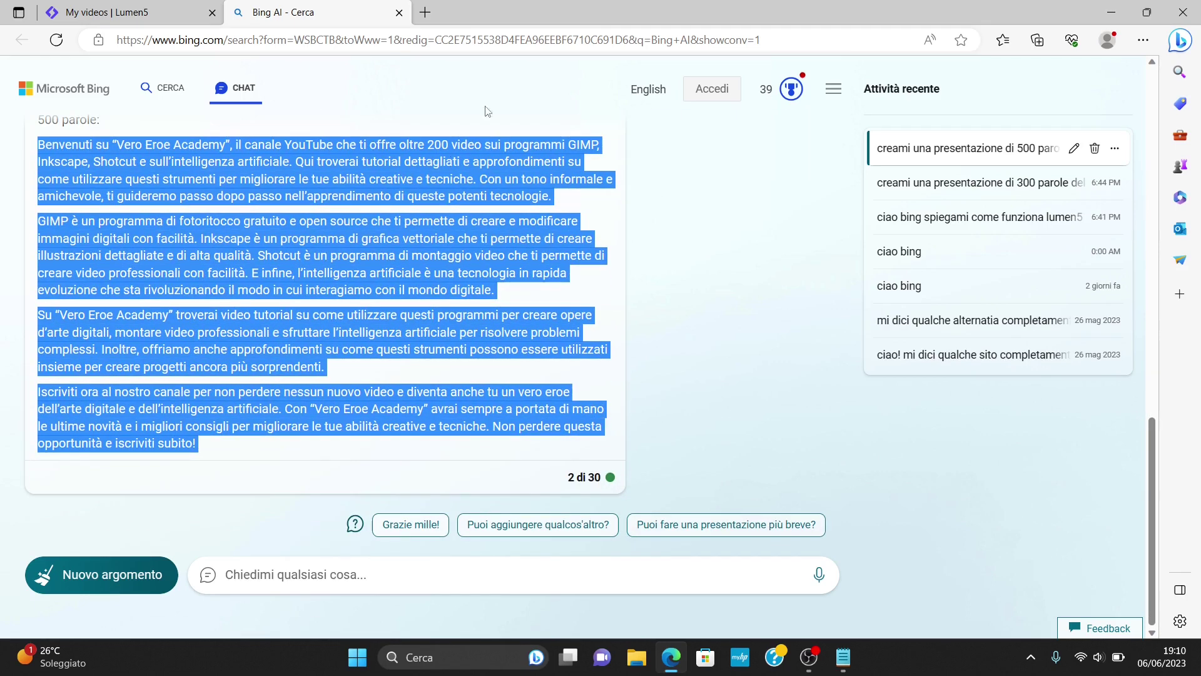
Switch to Lumen5 and start a new video.
left_click(107, 17)
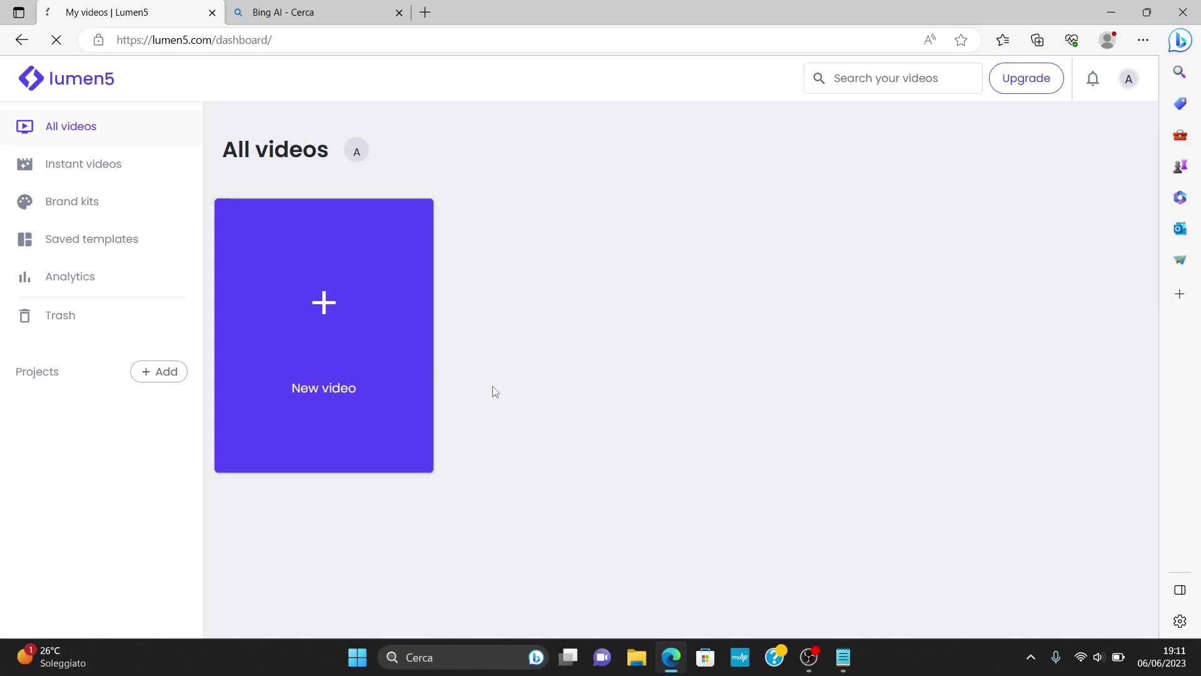
left_click(324, 325)
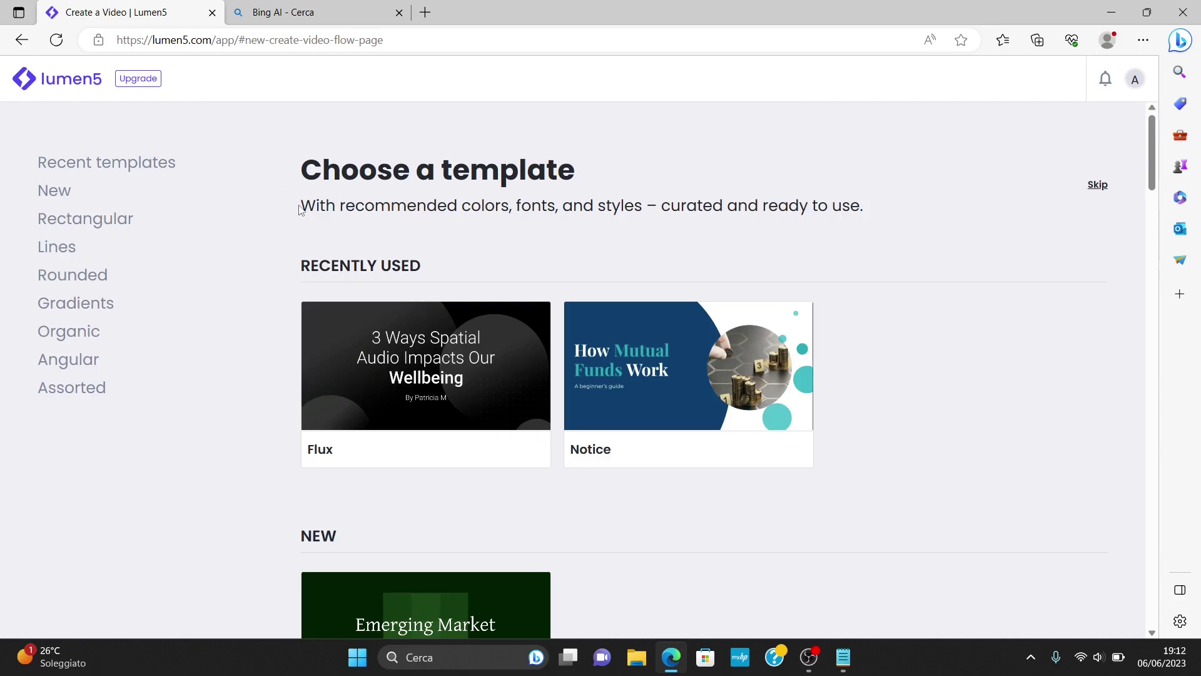
Look through the video template categories, from the recently used ones down past Angular and back to Gradients.
mouse_move(359, 332)
scroll(456, 404, "down", 7)
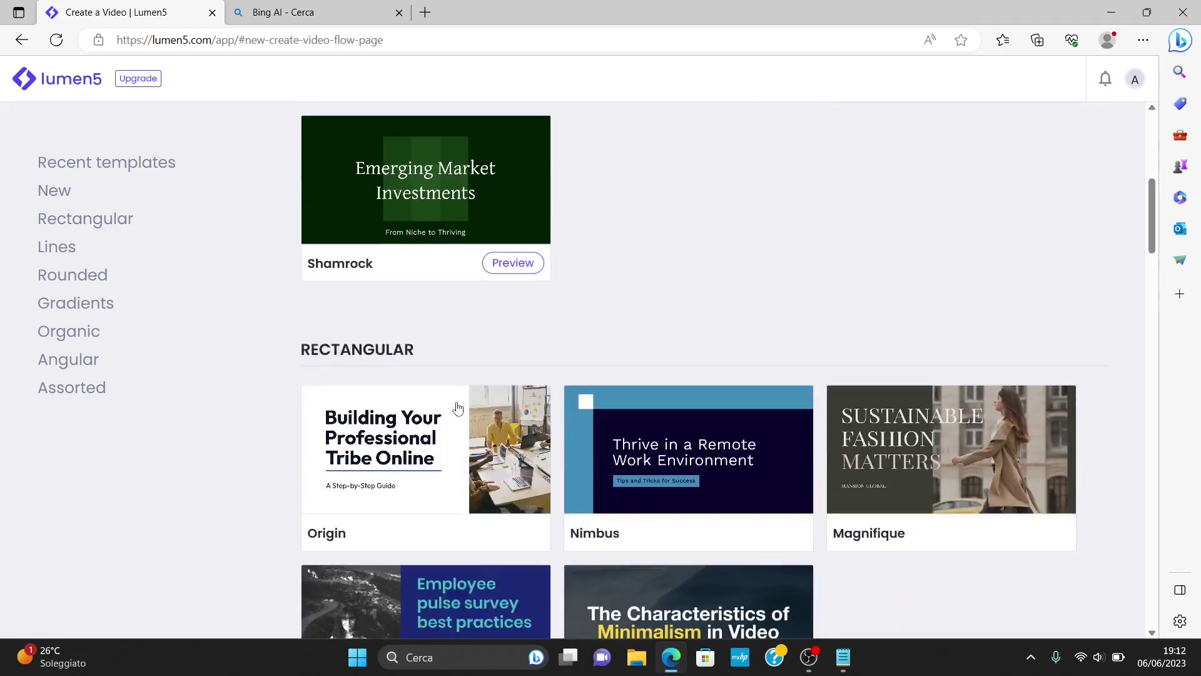
scroll(458, 408, "down", 7)
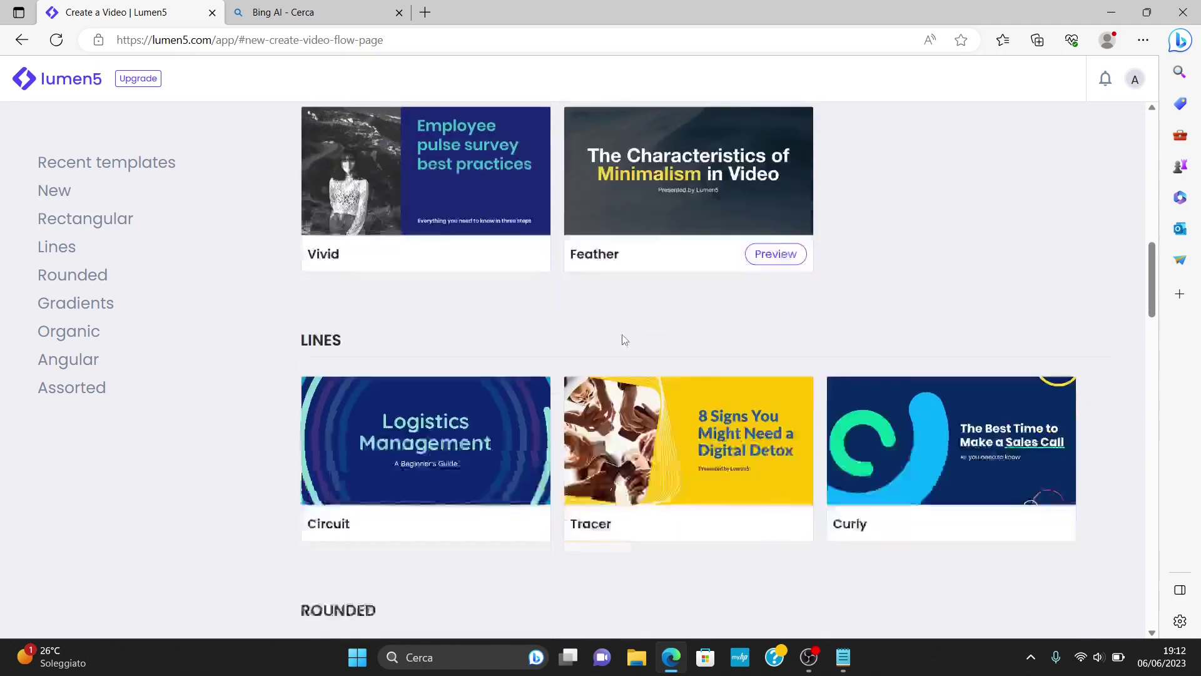
scroll(622, 340, "down", 2)
scroll(944, 331, "down", 1)
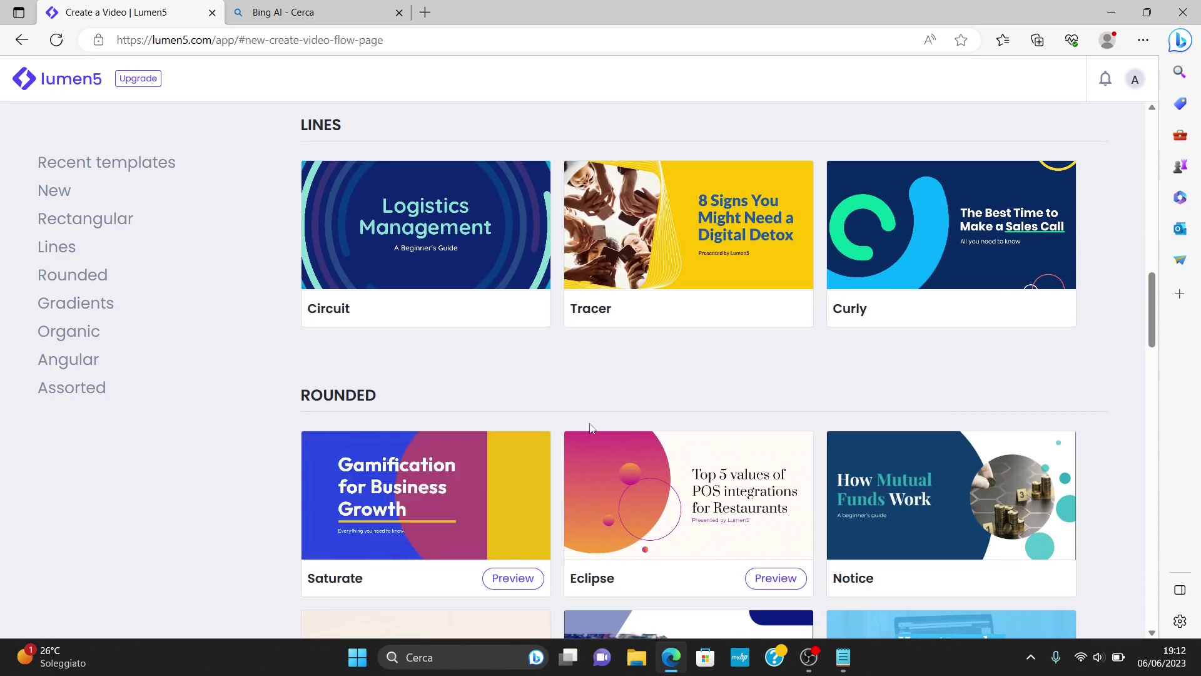
scroll(574, 255, "down", 2)
scroll(407, 493, "down", 5)
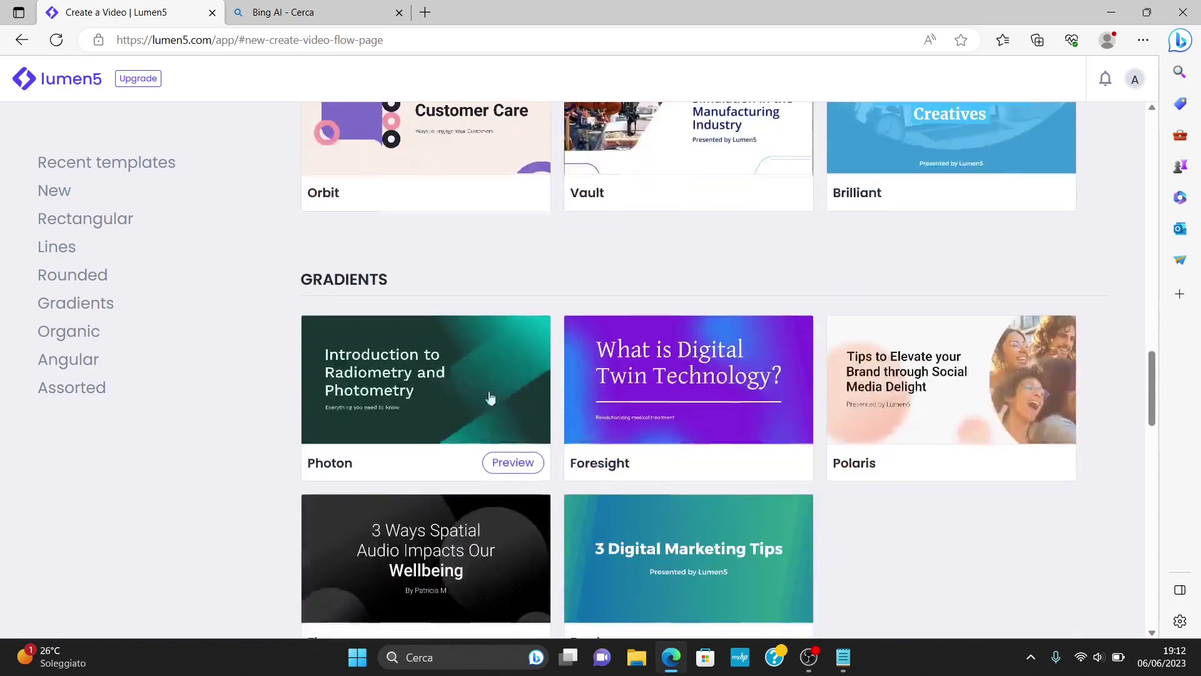
scroll(526, 349, "down", 6)
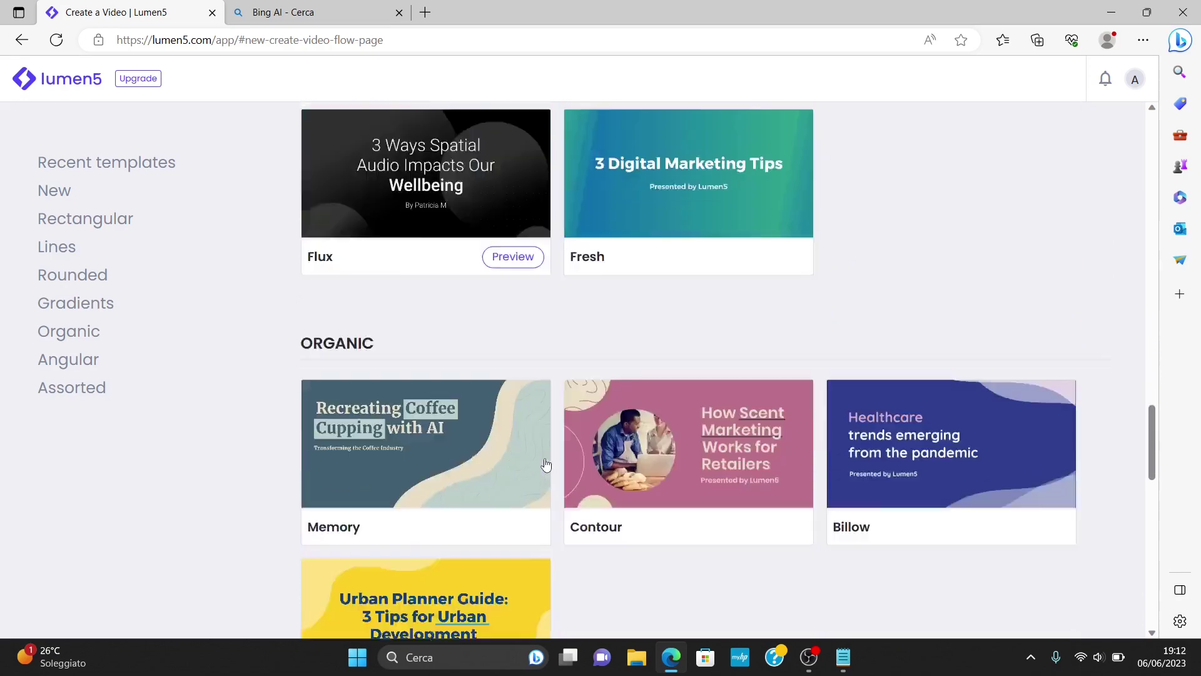
scroll(545, 464, "down", 7)
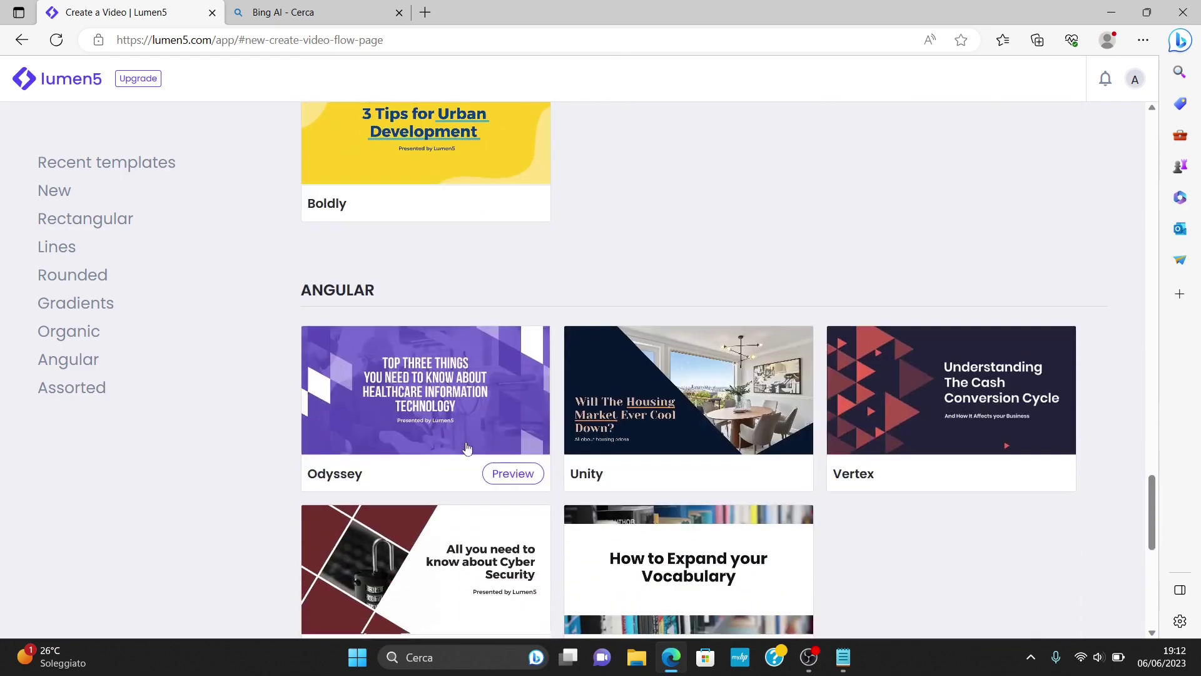
scroll(564, 451, "down", 8)
scroll(554, 461, "up", 8)
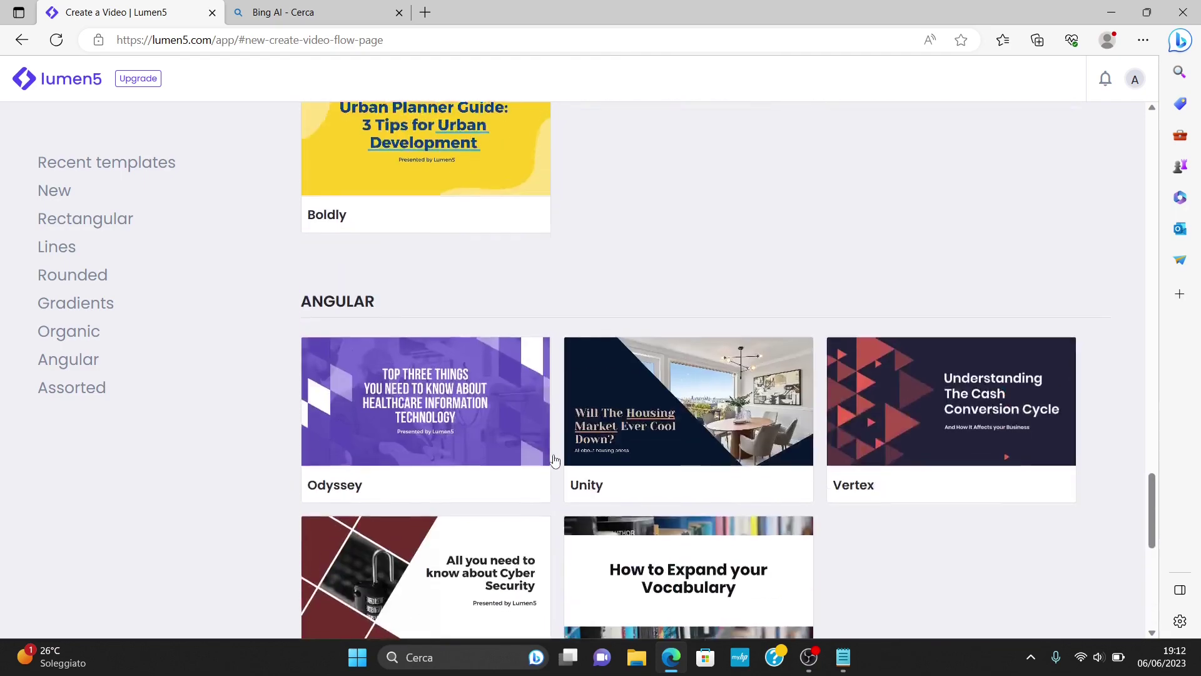
scroll(554, 461, "up", 12)
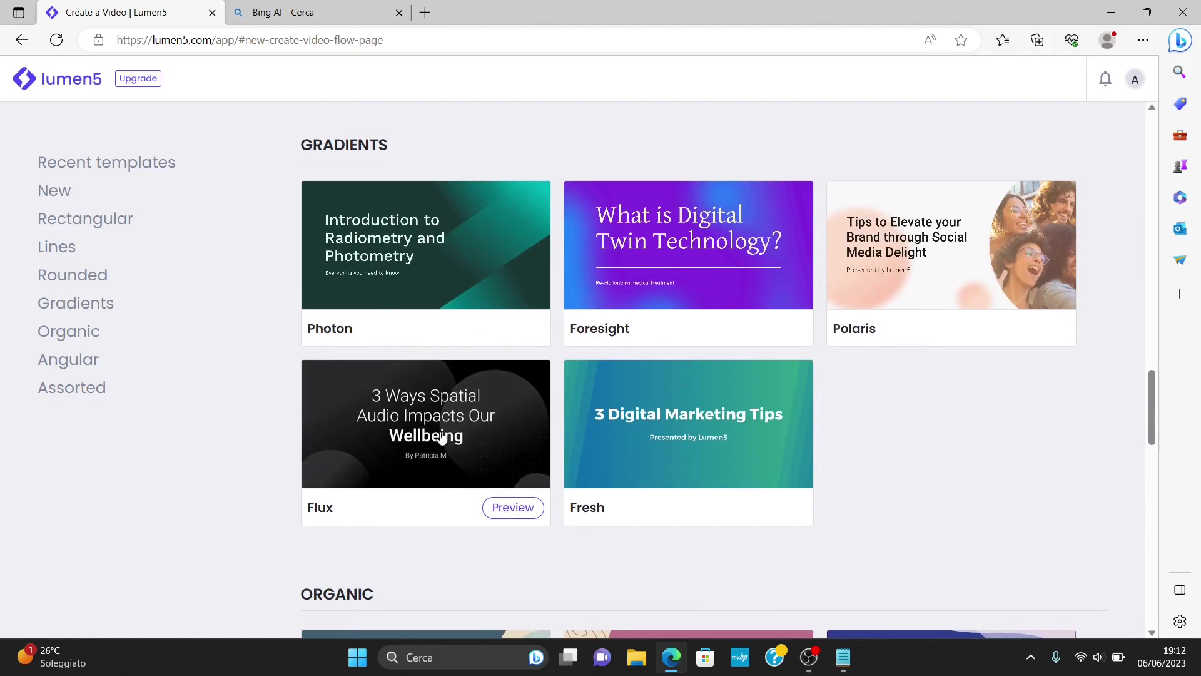
Create a video from the Flux template in the Gradients category, in 16:9 format.
left_click(421, 413)
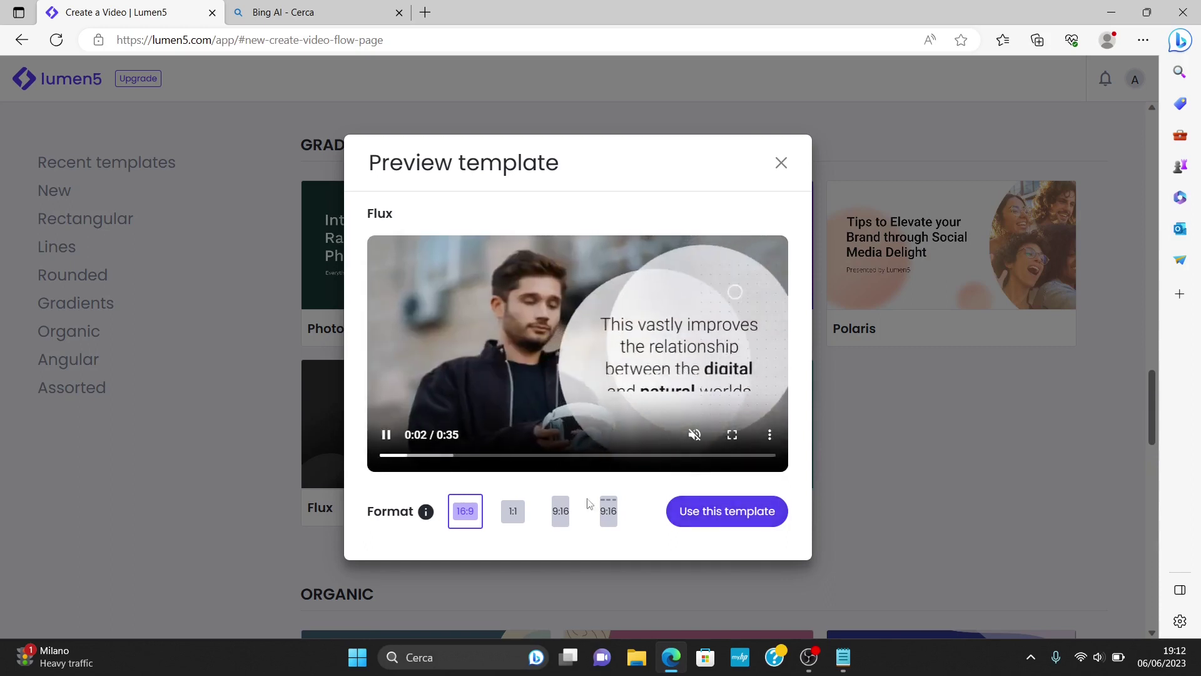
left_click(715, 518)
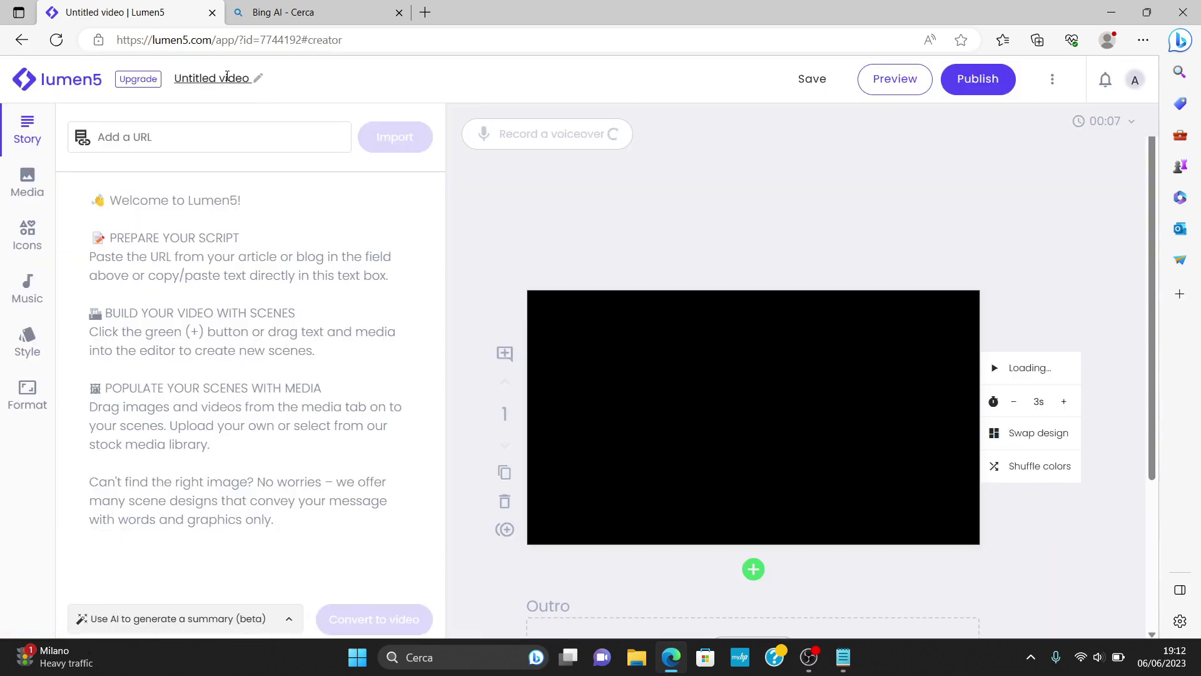
Return to the video dashboard and delete the untitled draft video.
left_click(21, 39)
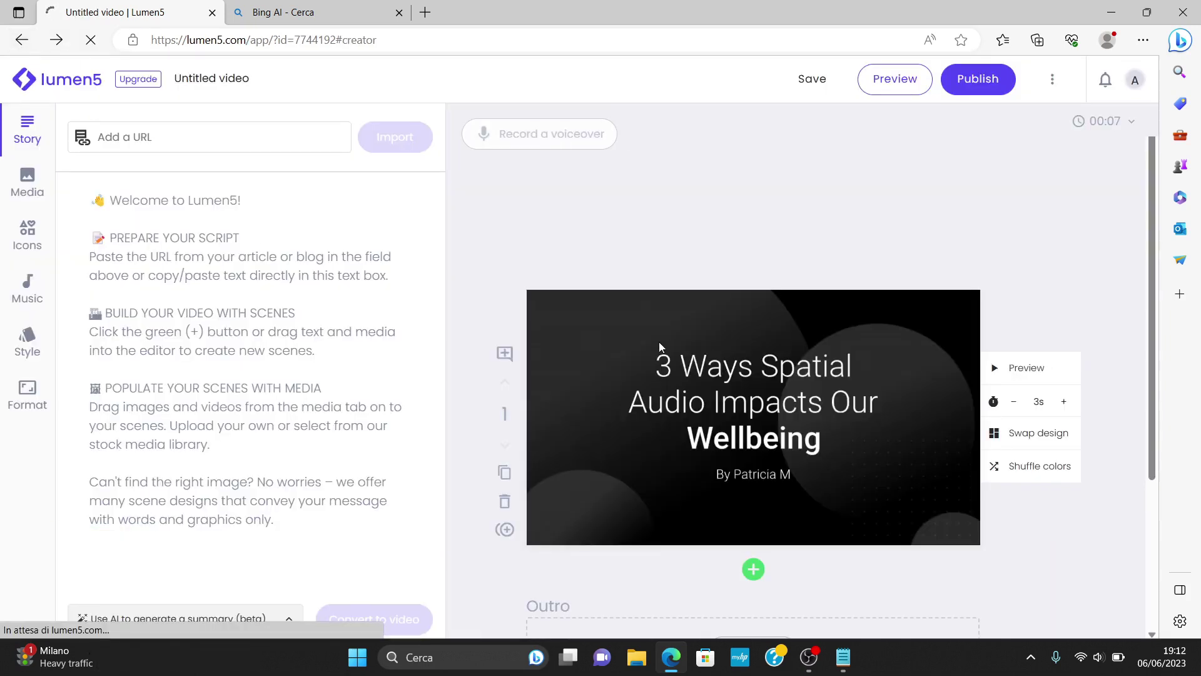
left_click(636, 128)
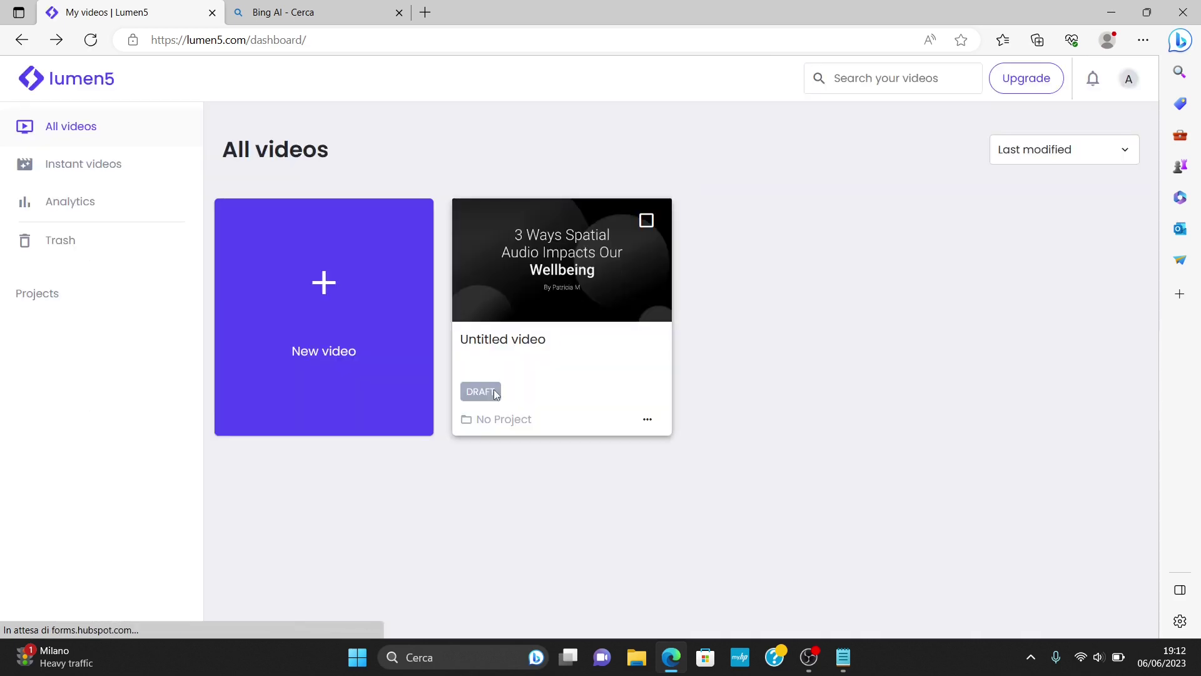
left_click(648, 421)
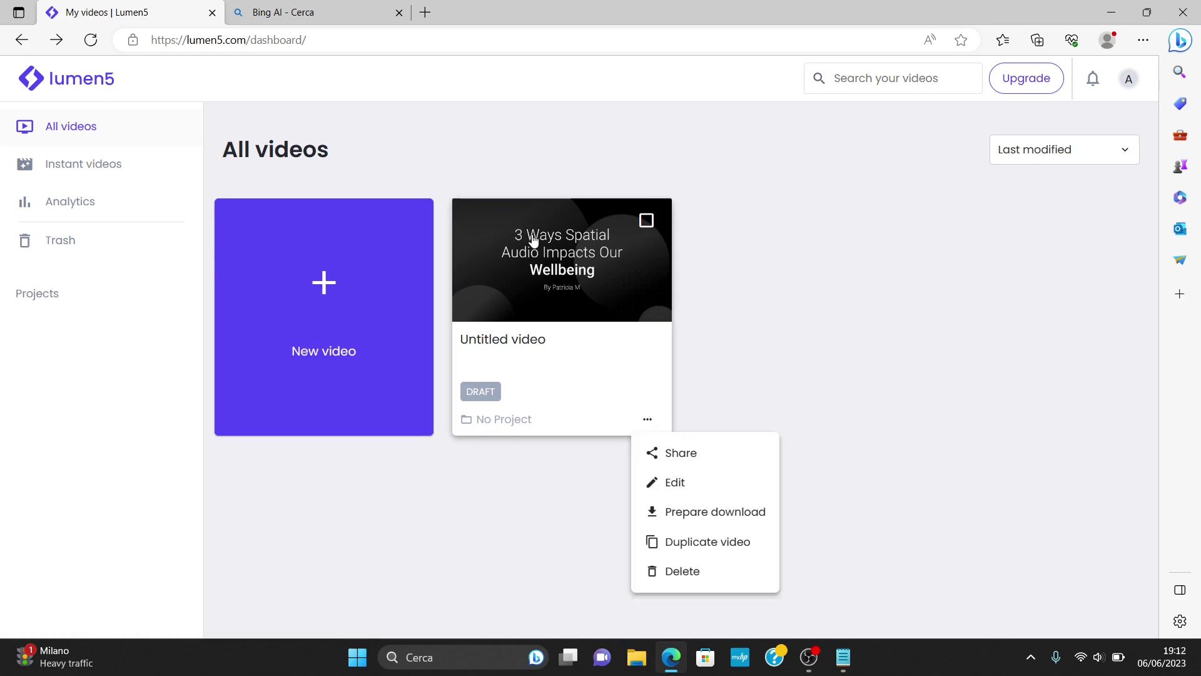
mouse_move(533, 244)
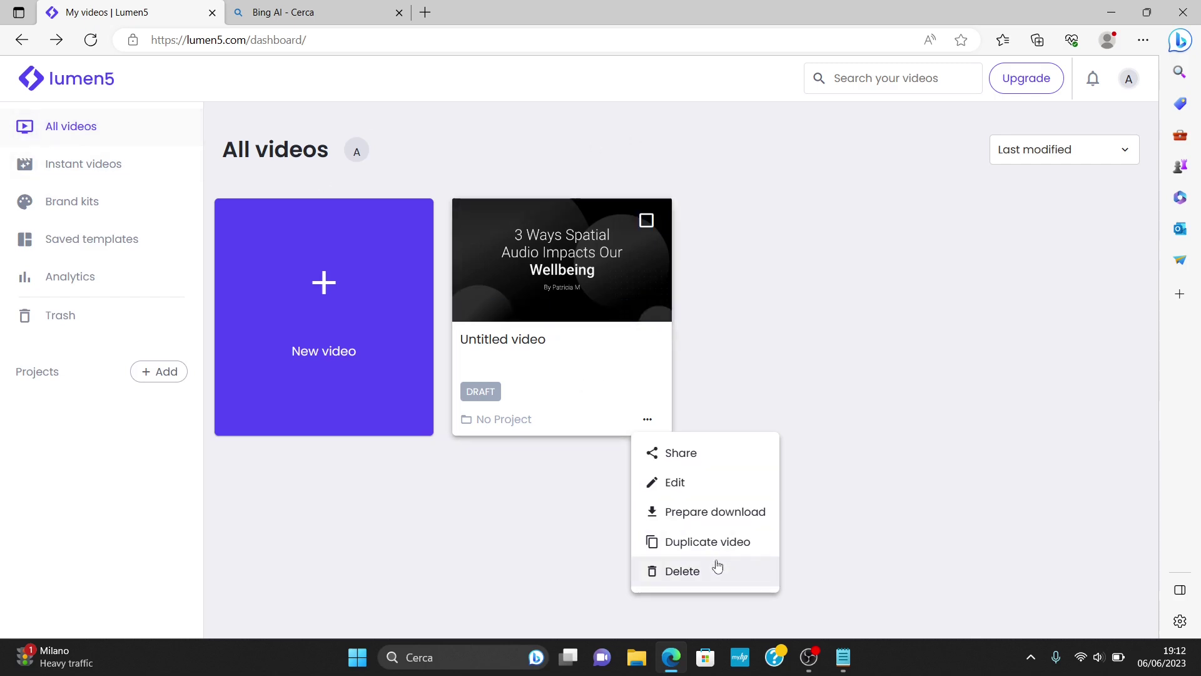
left_click(682, 571)
left_click(743, 391)
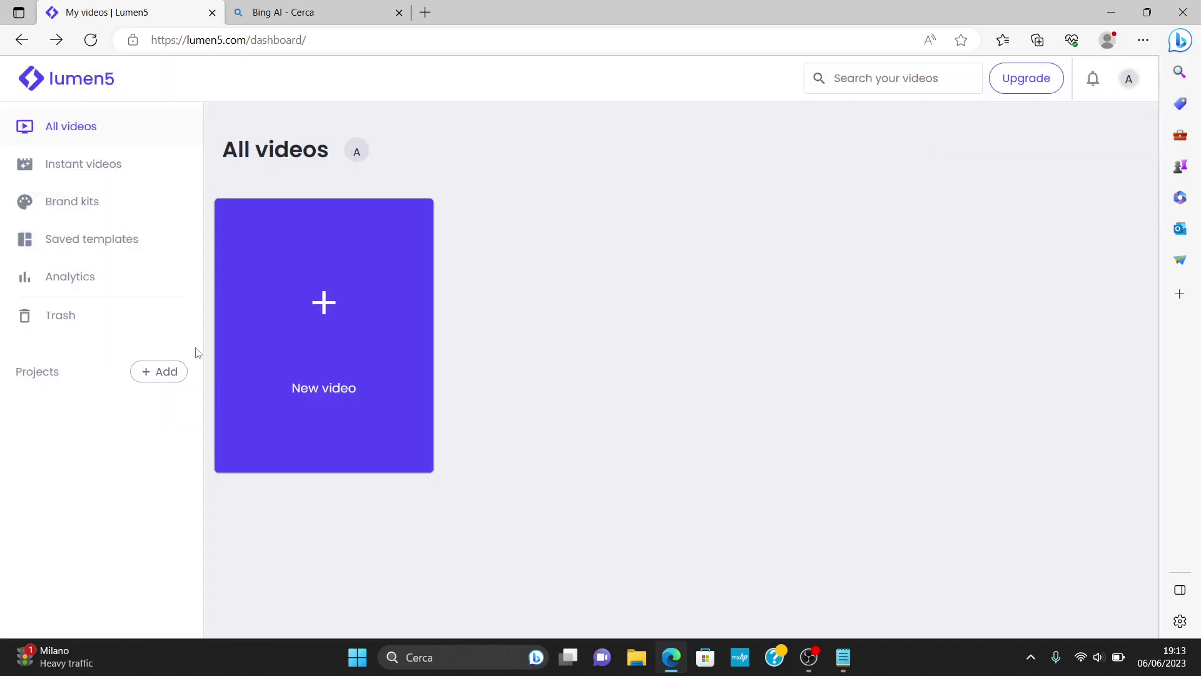
Start a new video and open the preview of the recently used Flux template.
left_click(326, 306)
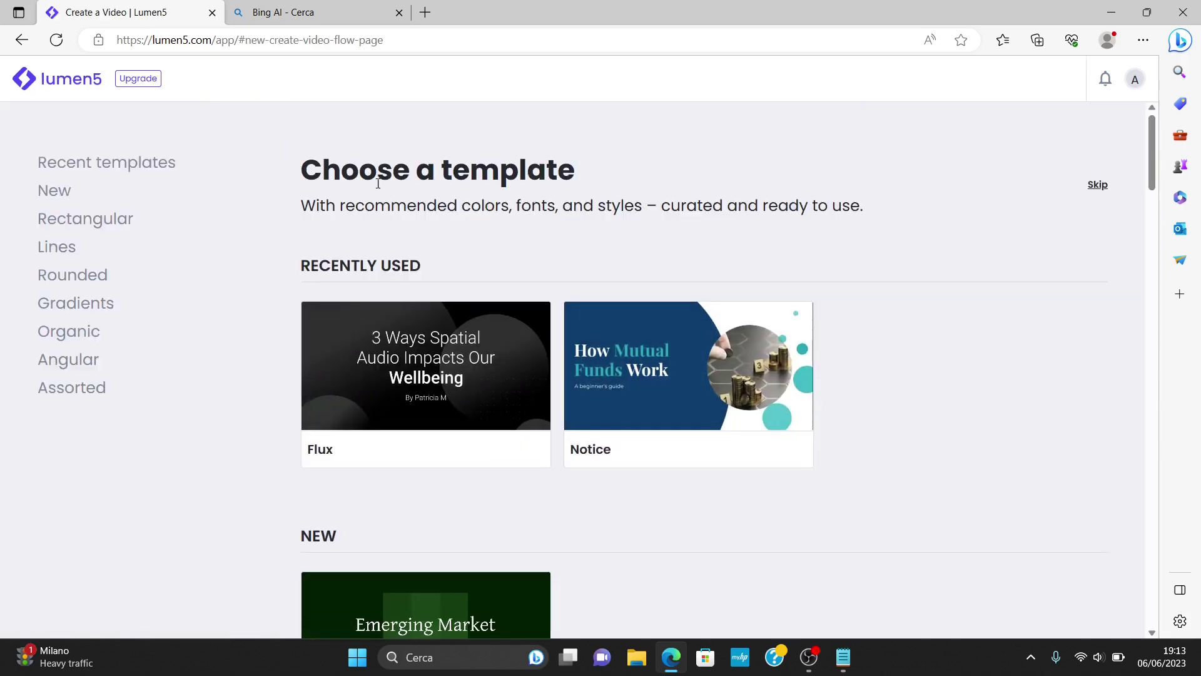
mouse_move(387, 414)
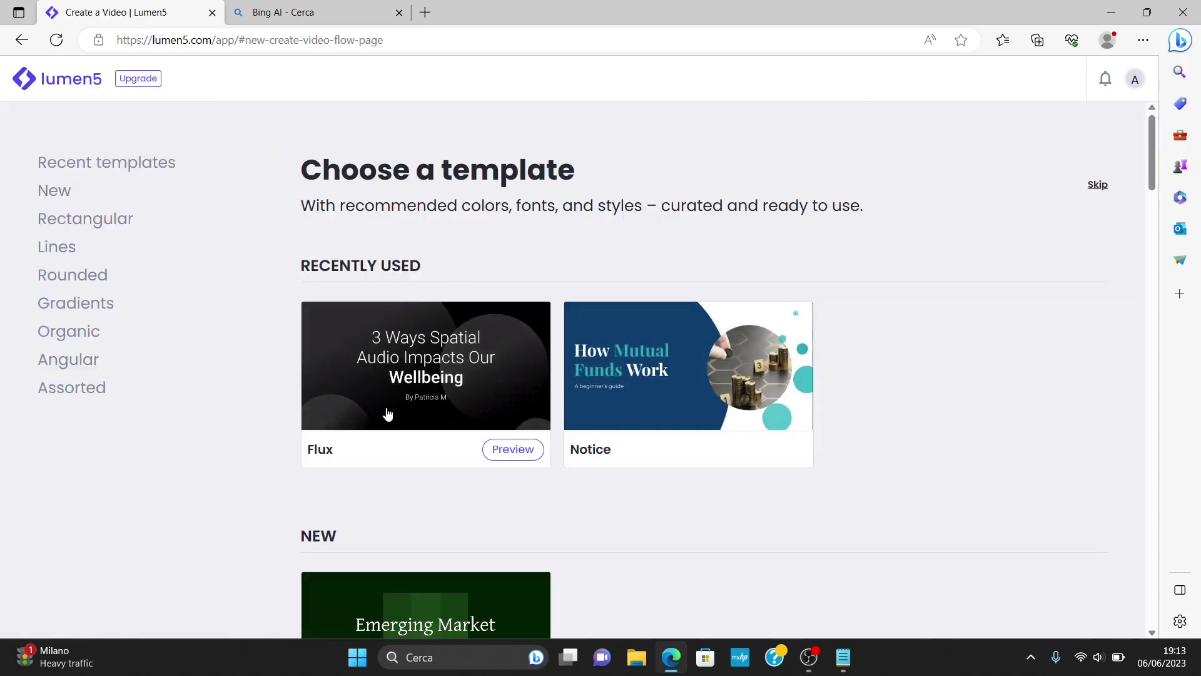
left_click(391, 376)
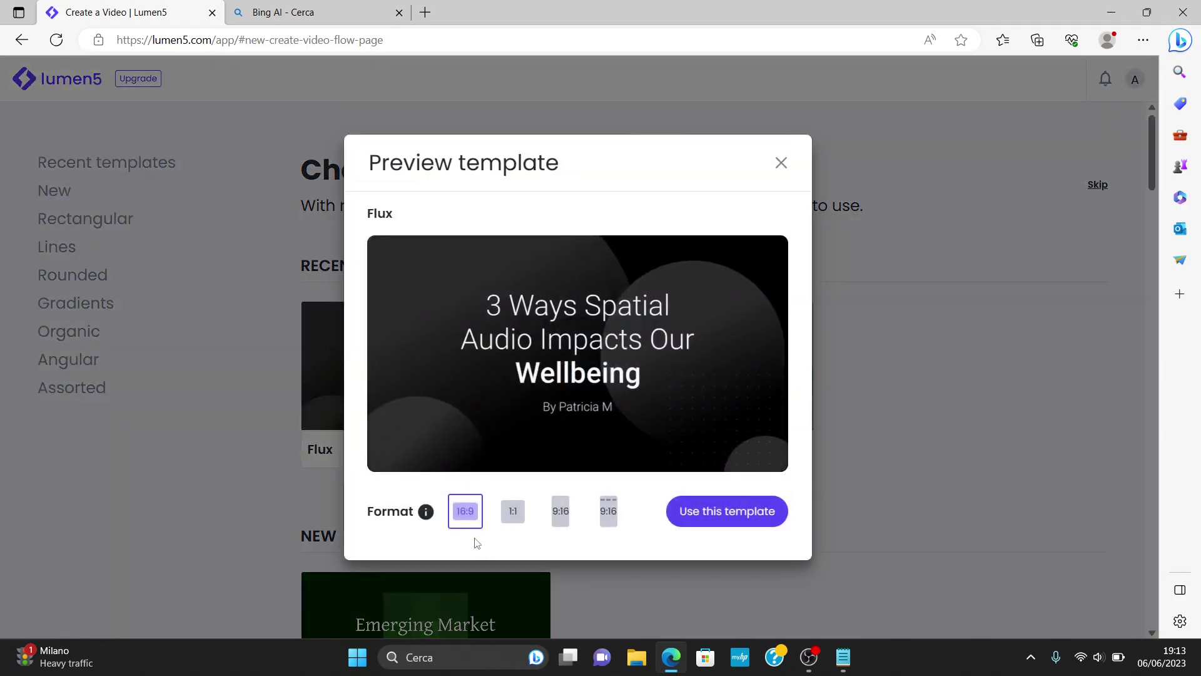
Preview the Flux template in vertical 9:16 format, and set the format back to 16:9.
mouse_move(425, 511)
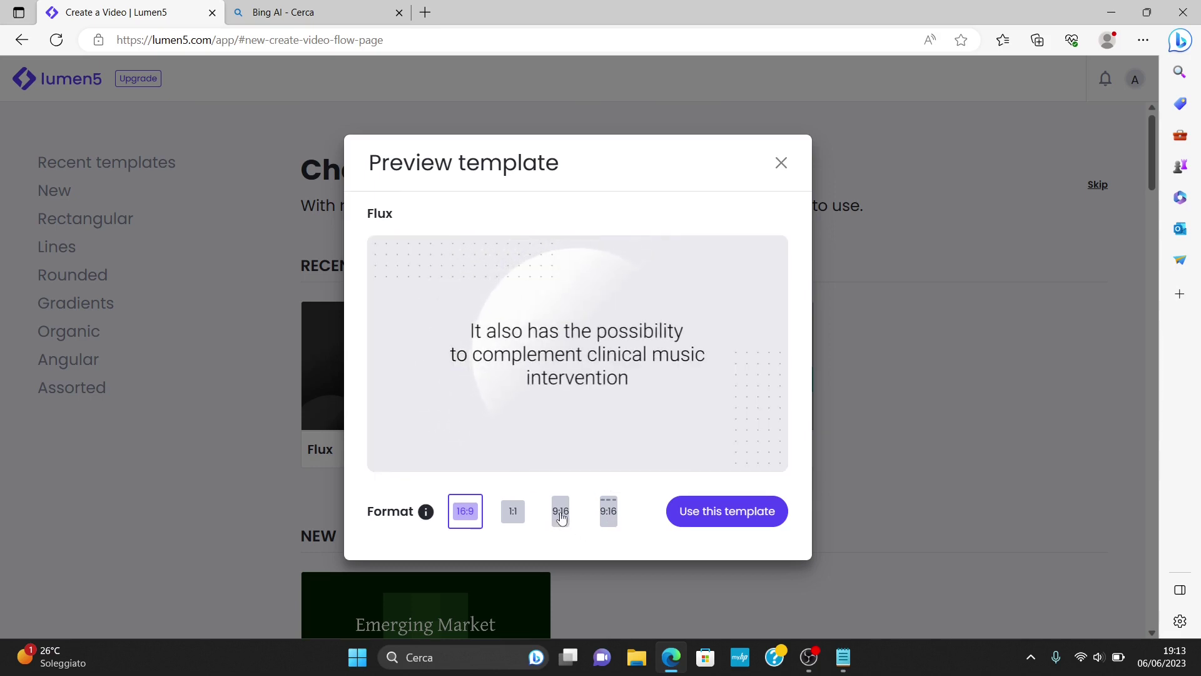
left_click(562, 516)
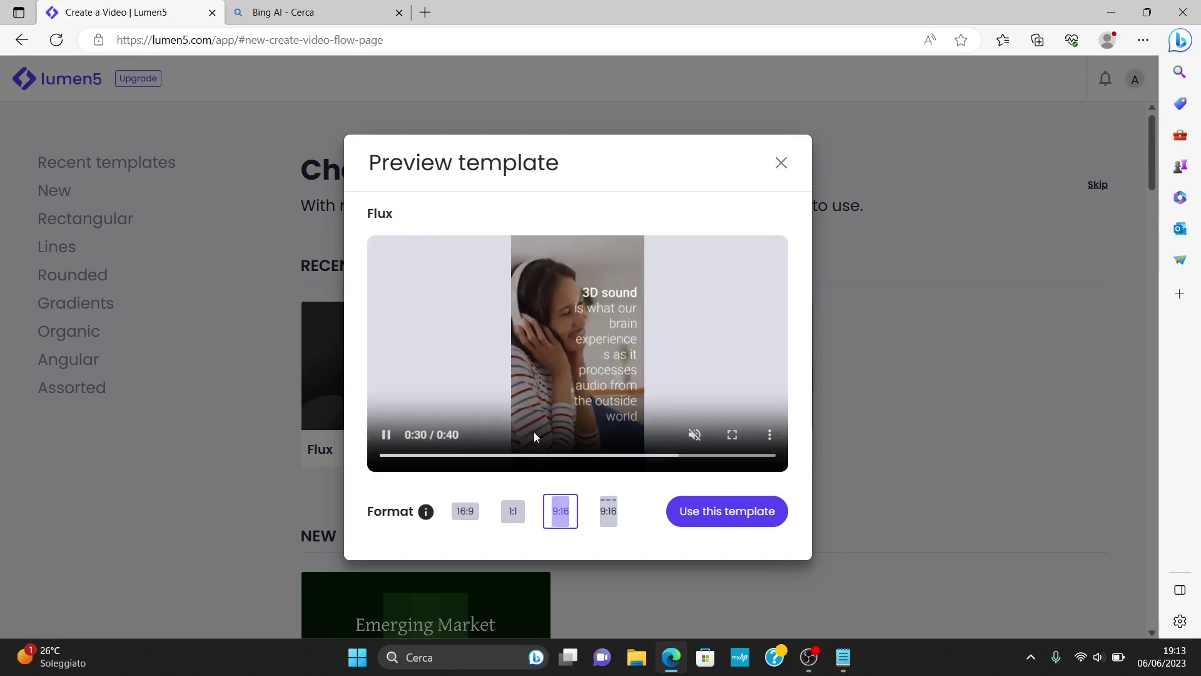
left_click(473, 513)
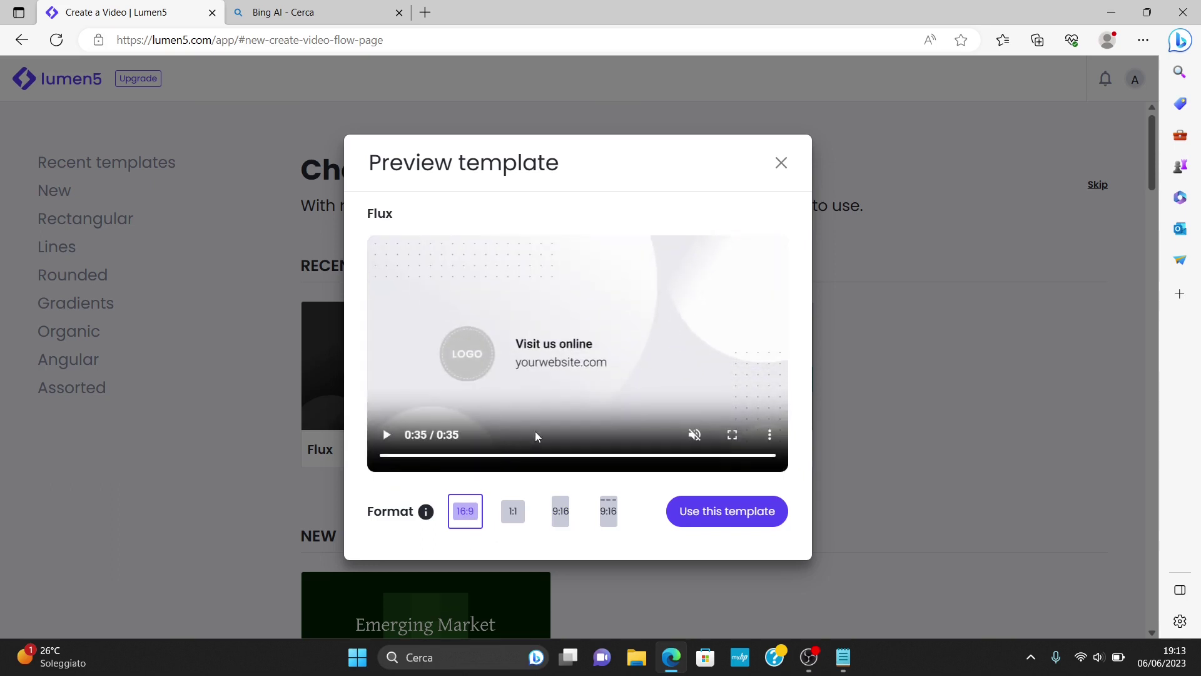
Create a 16:9 video from the Flux template and paste the Vero Eroe Academy presentation text as its story script.
left_click(738, 521)
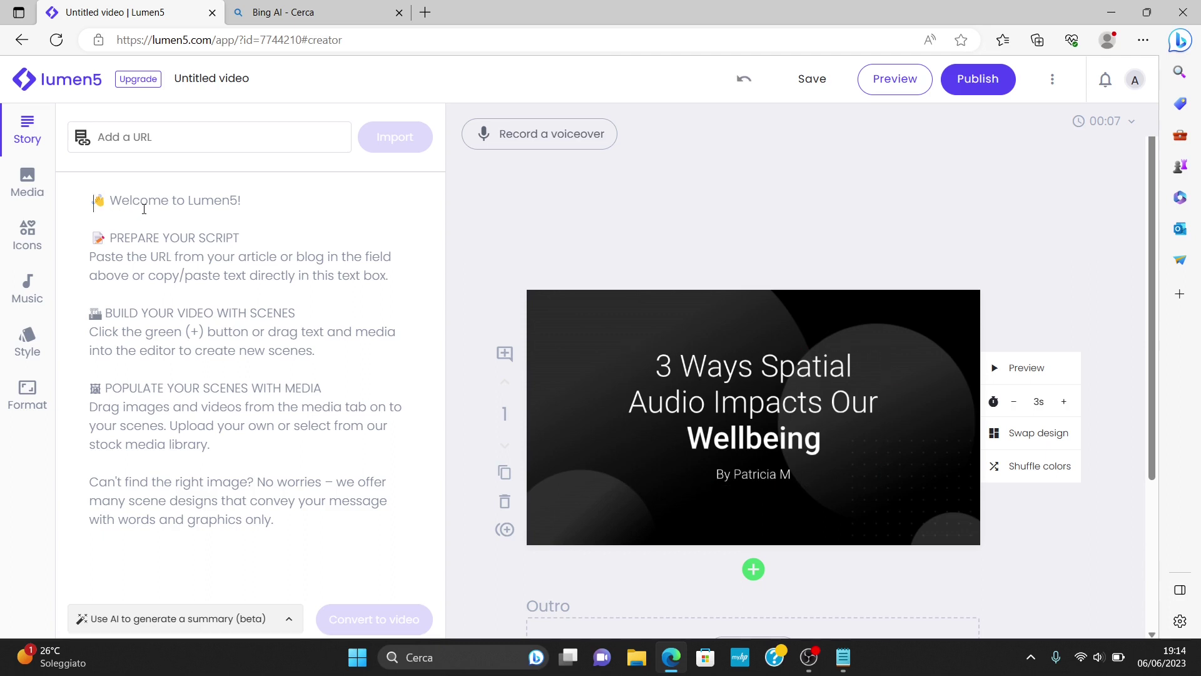
key("ctrl+v")
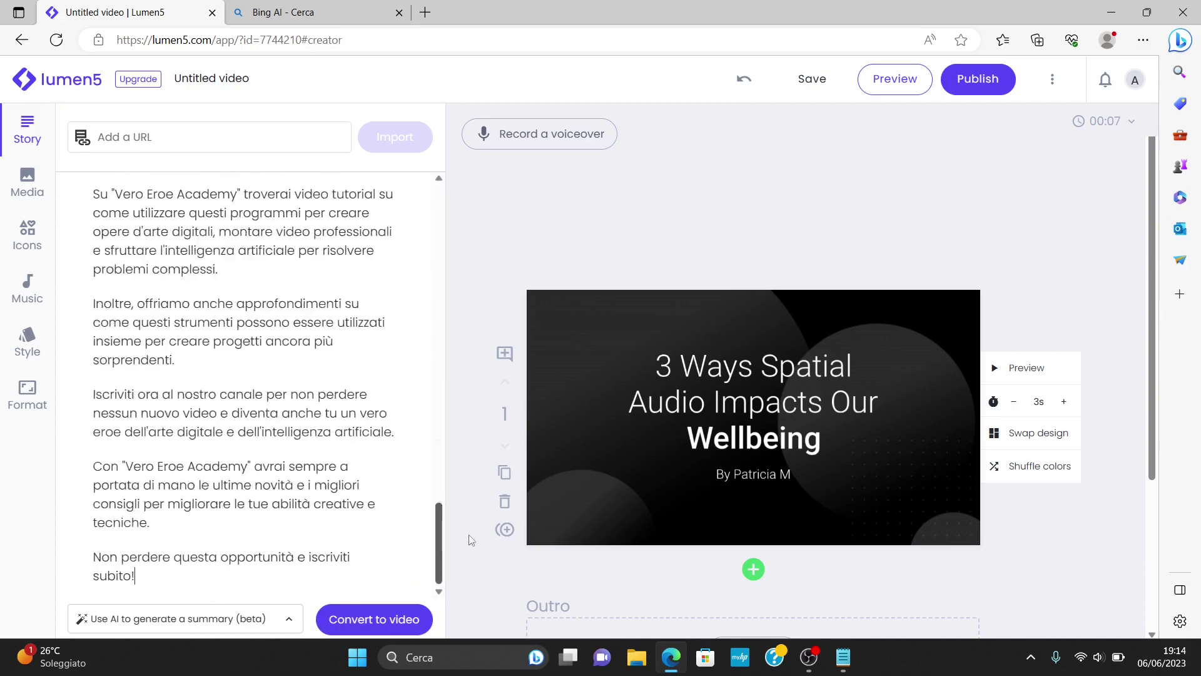
left_click_drag(439, 544, 438, 188)
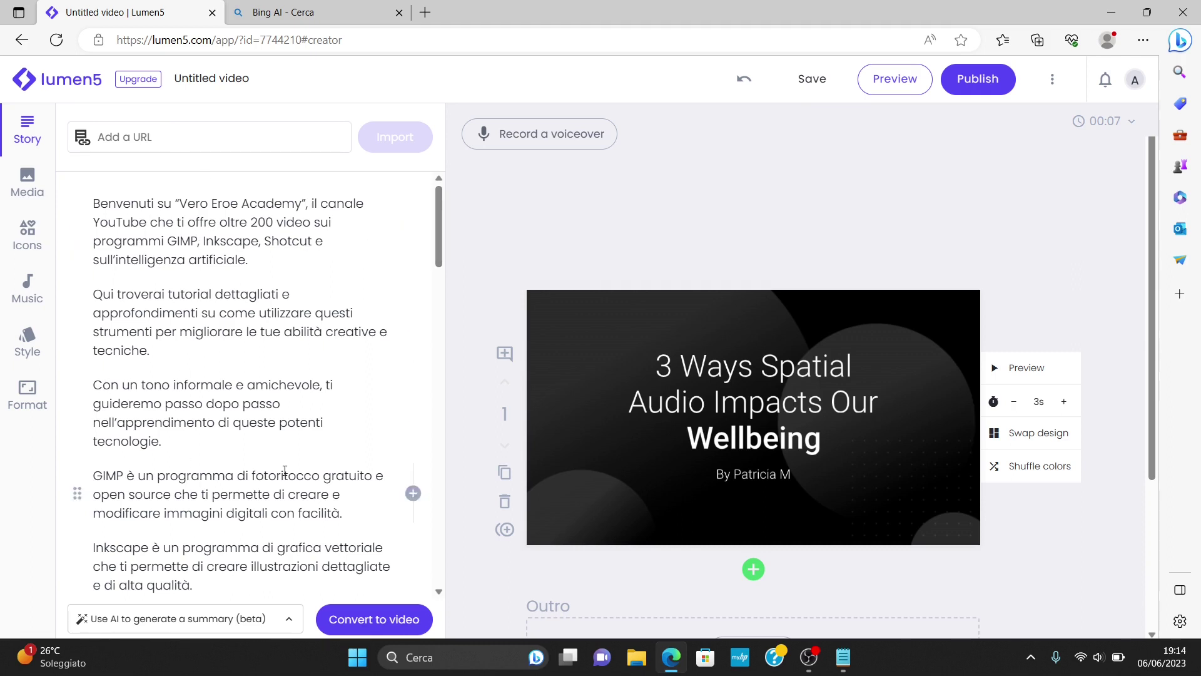
scroll(285, 471, "down", 10)
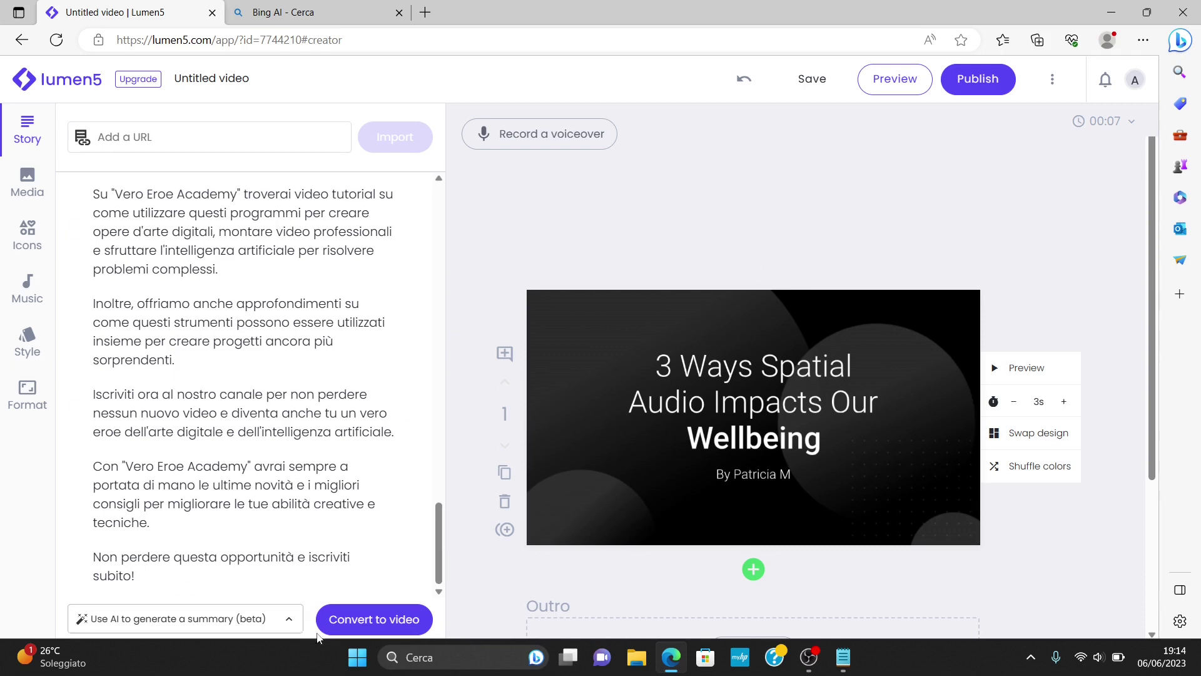
Convert the pasted story text to video scenes.
left_click(372, 618)
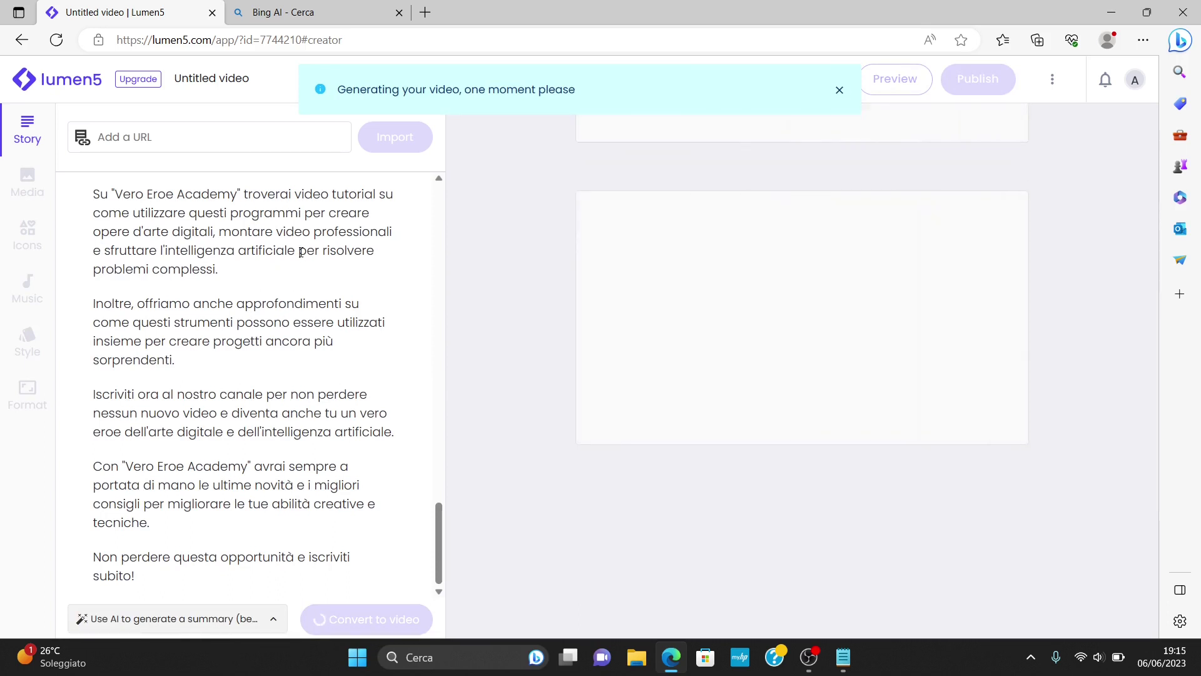
scroll(187, 250, "up", 15)
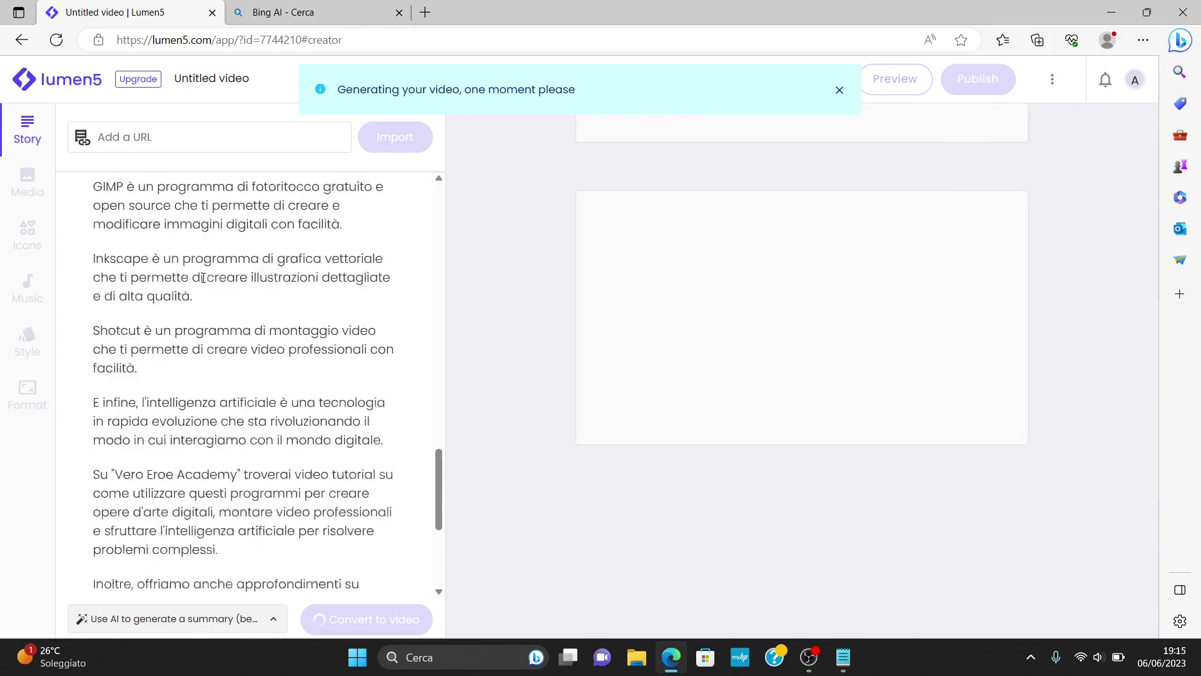
scroll(188, 263, "down", 8)
scroll(203, 279, "up", 8)
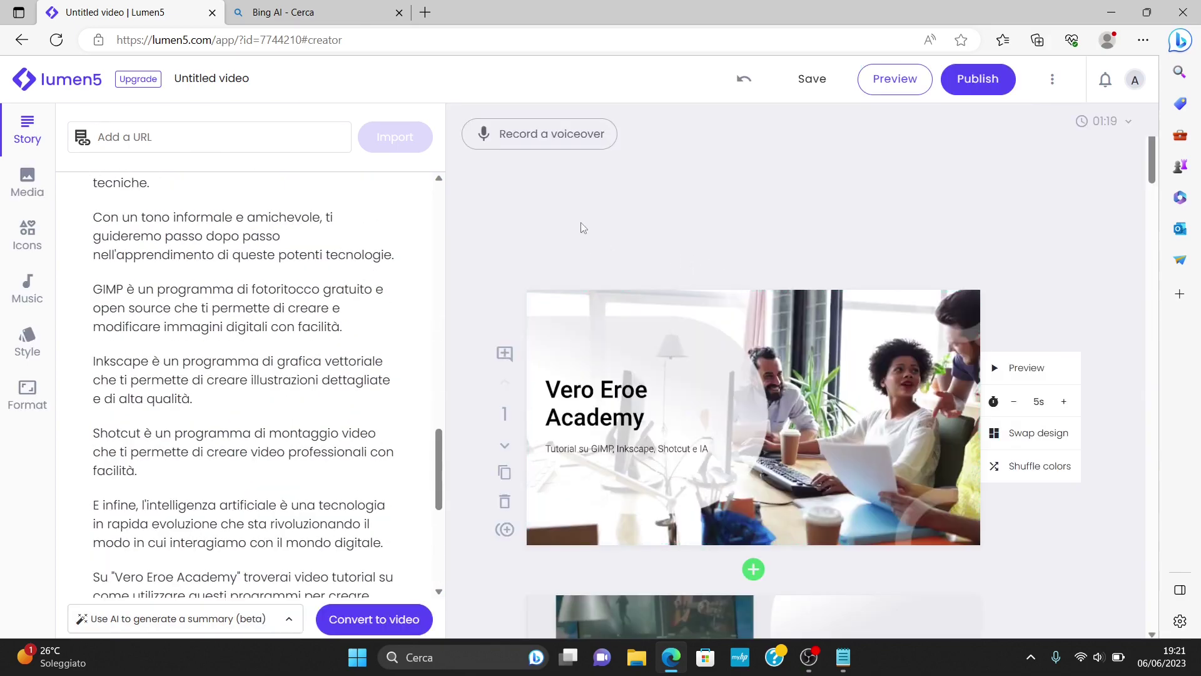
Look through the first generated scenes of the video and return to scene 1.
scroll(582, 227, "down", 10)
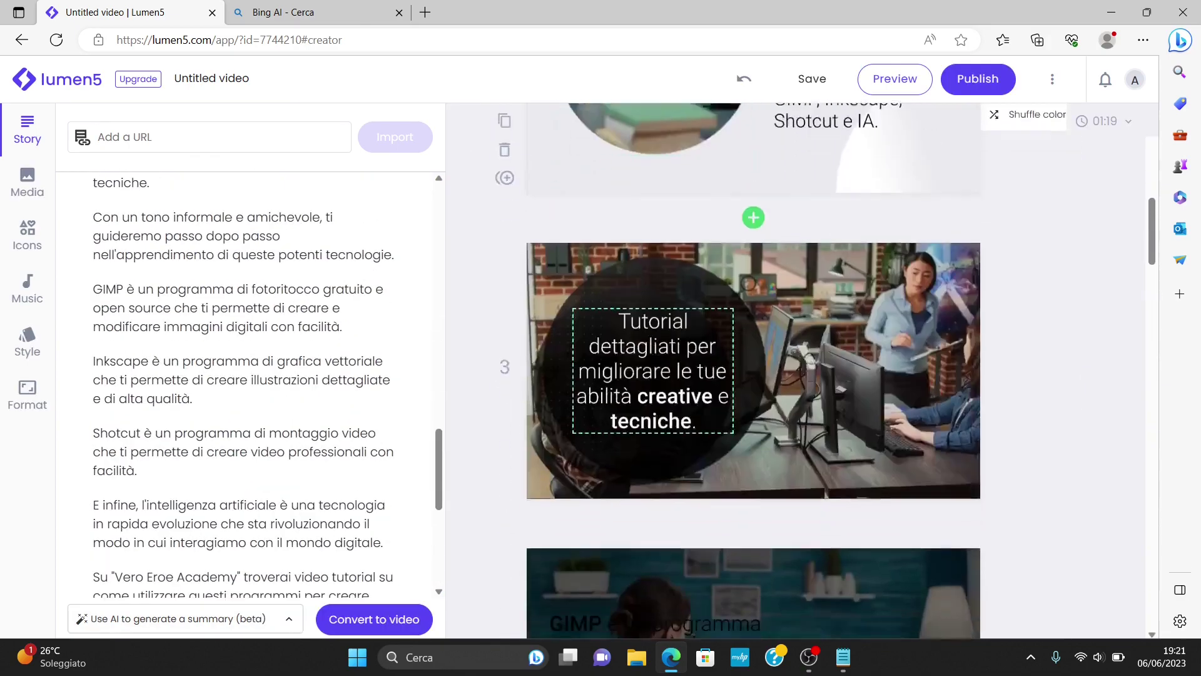
scroll(657, 376, "down", 3)
scroll(657, 429, "up", 14)
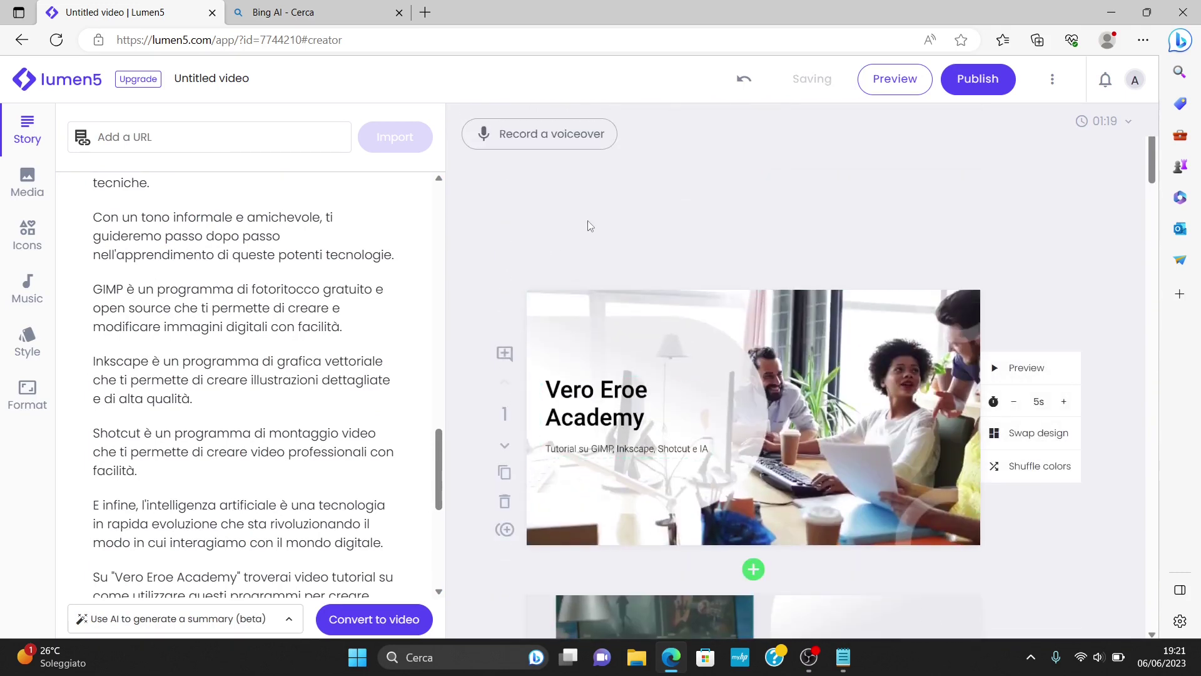
scroll(636, 210, "down", 15)
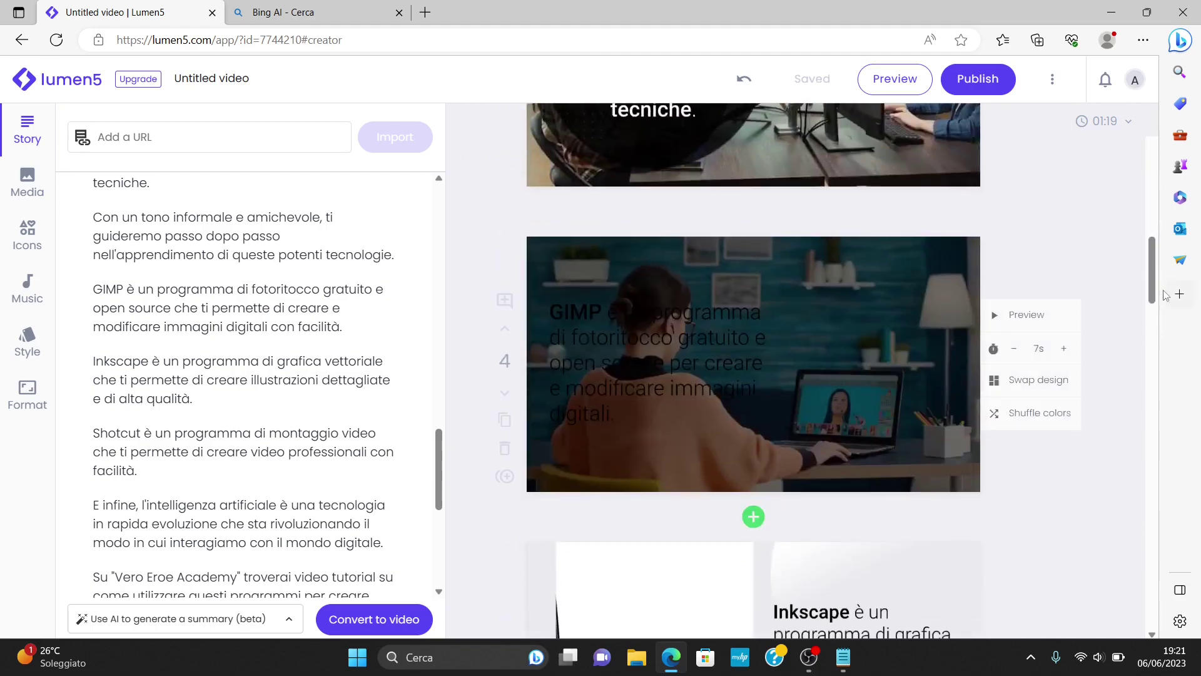
left_click_drag(1156, 270, 1104, 166)
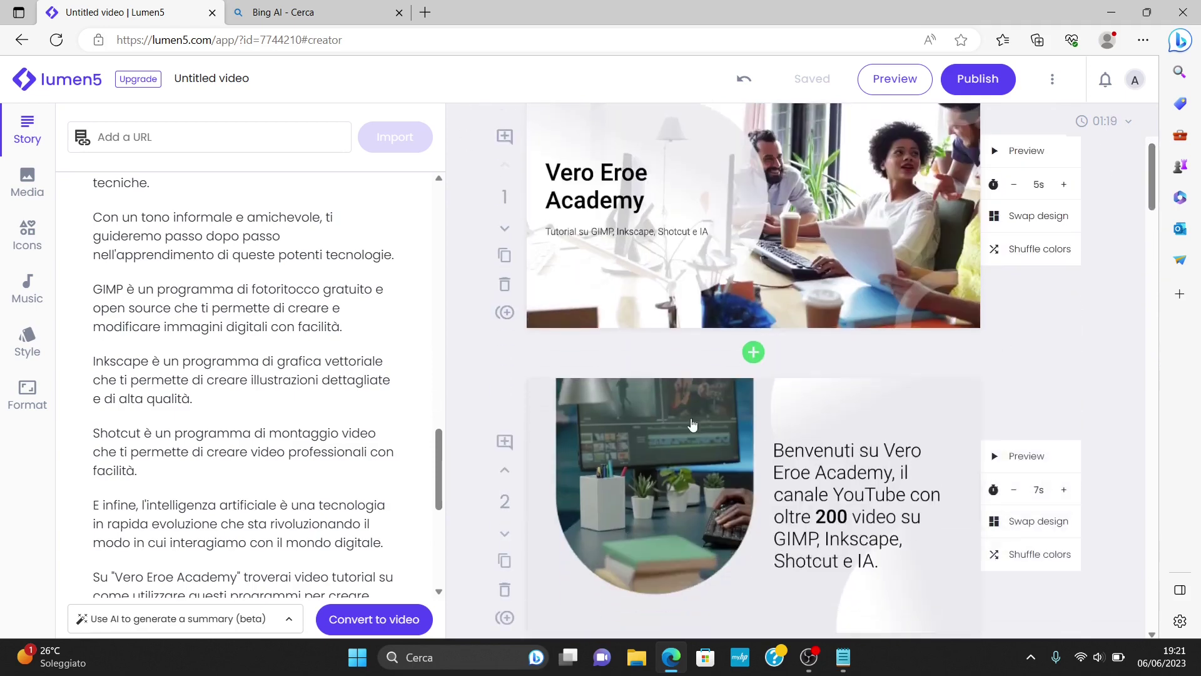
left_click_drag(1152, 178, 1149, 170)
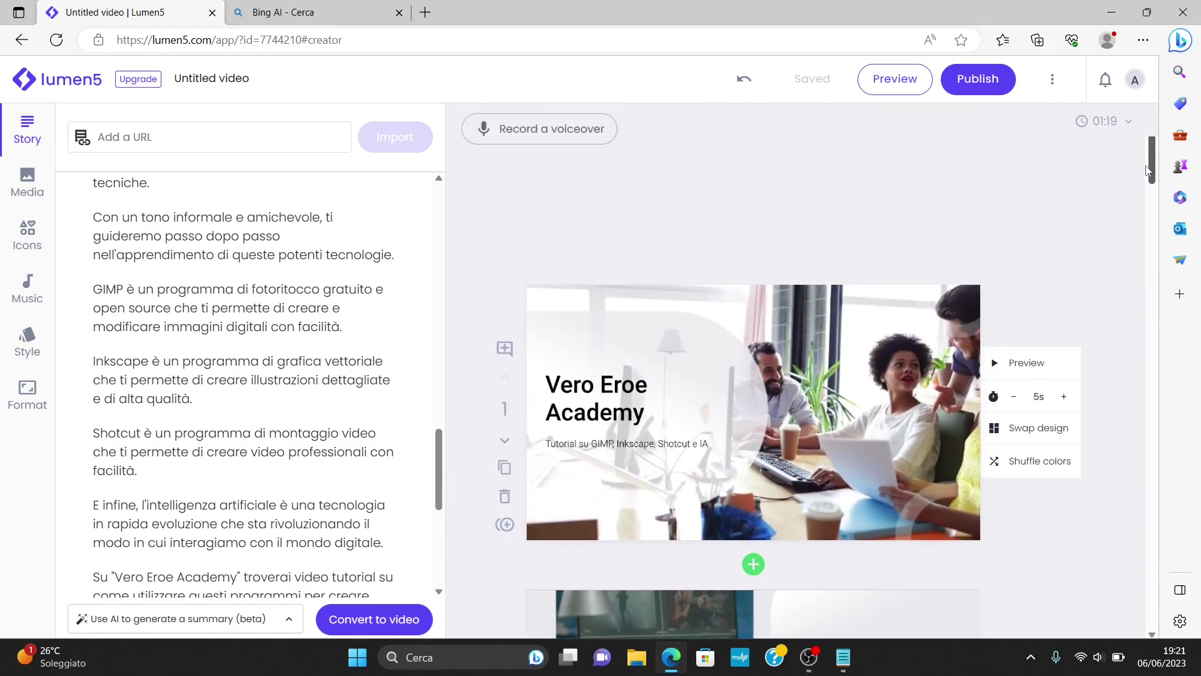
Reduce the scene 1 title to the middle text size and check its text color and font options.
left_click(592, 379)
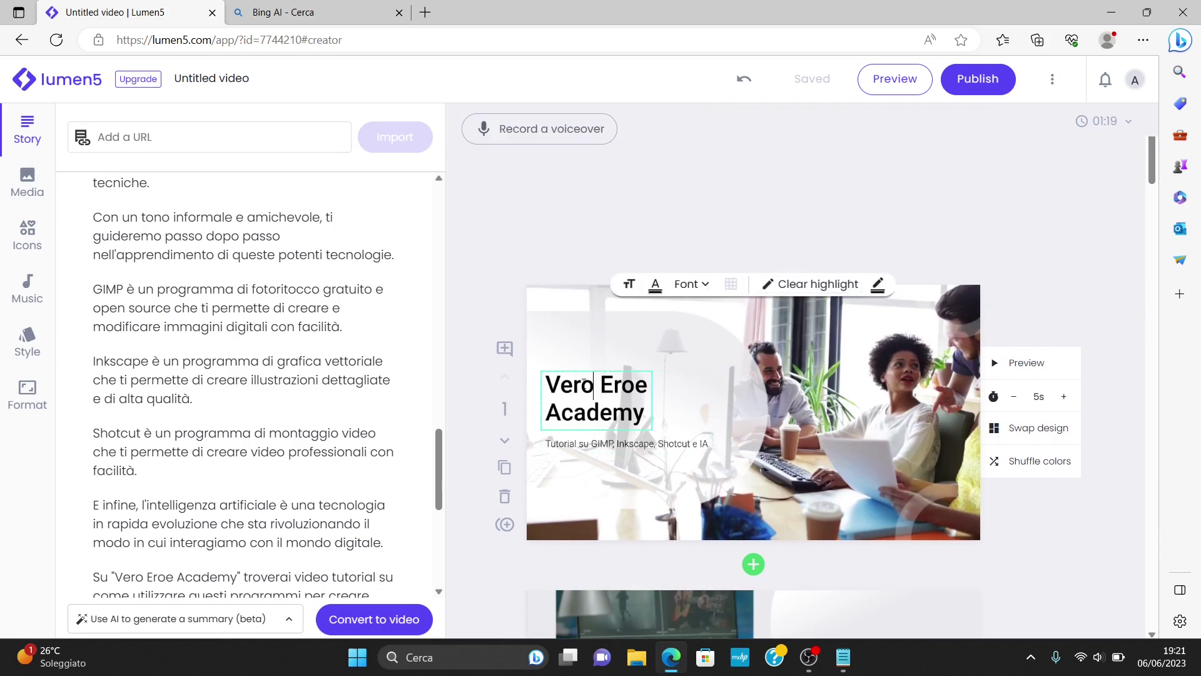
left_click(629, 283)
left_click(613, 318)
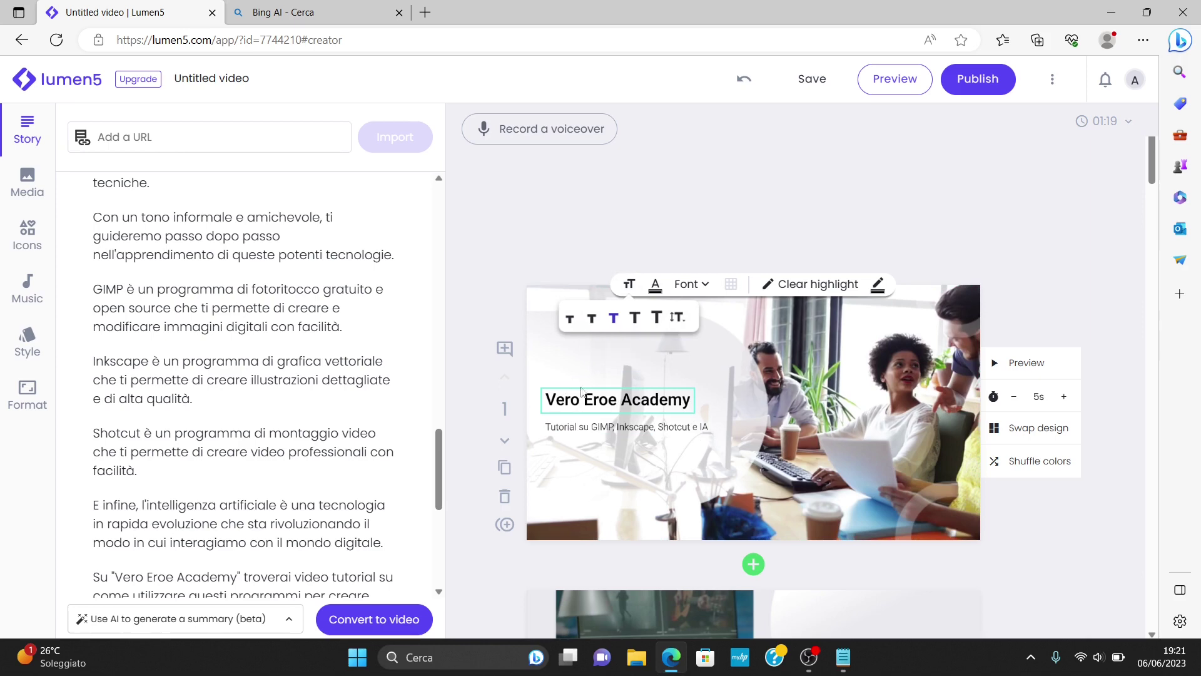
left_click(658, 291)
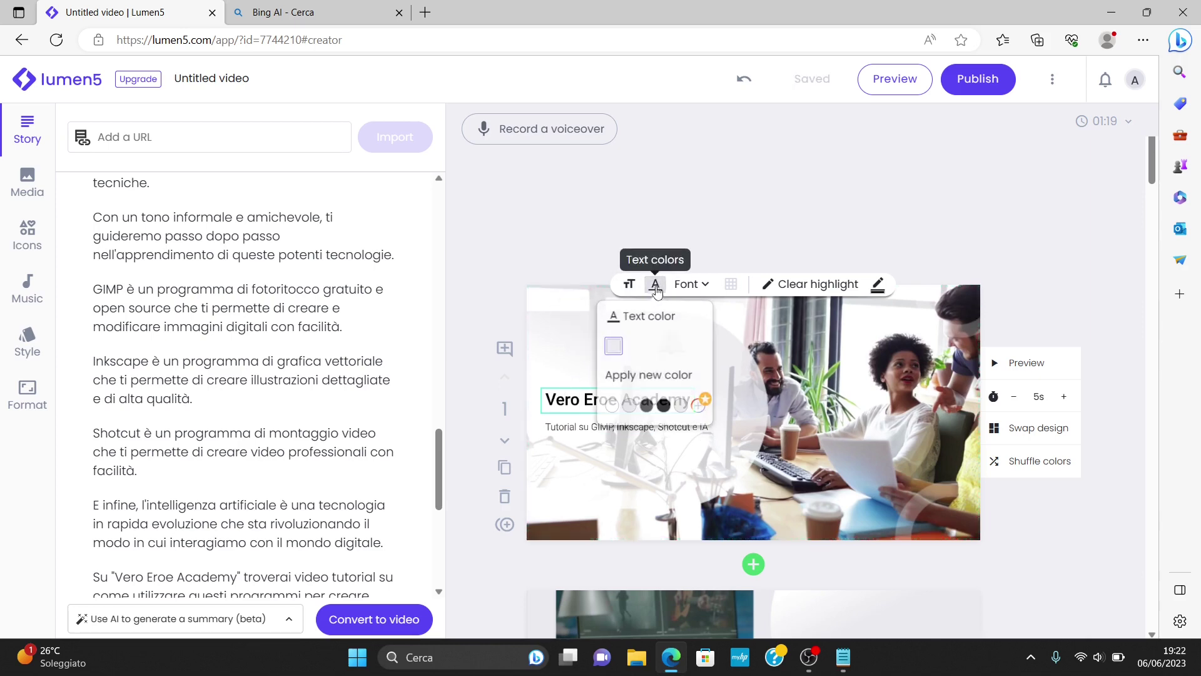
left_click(698, 292)
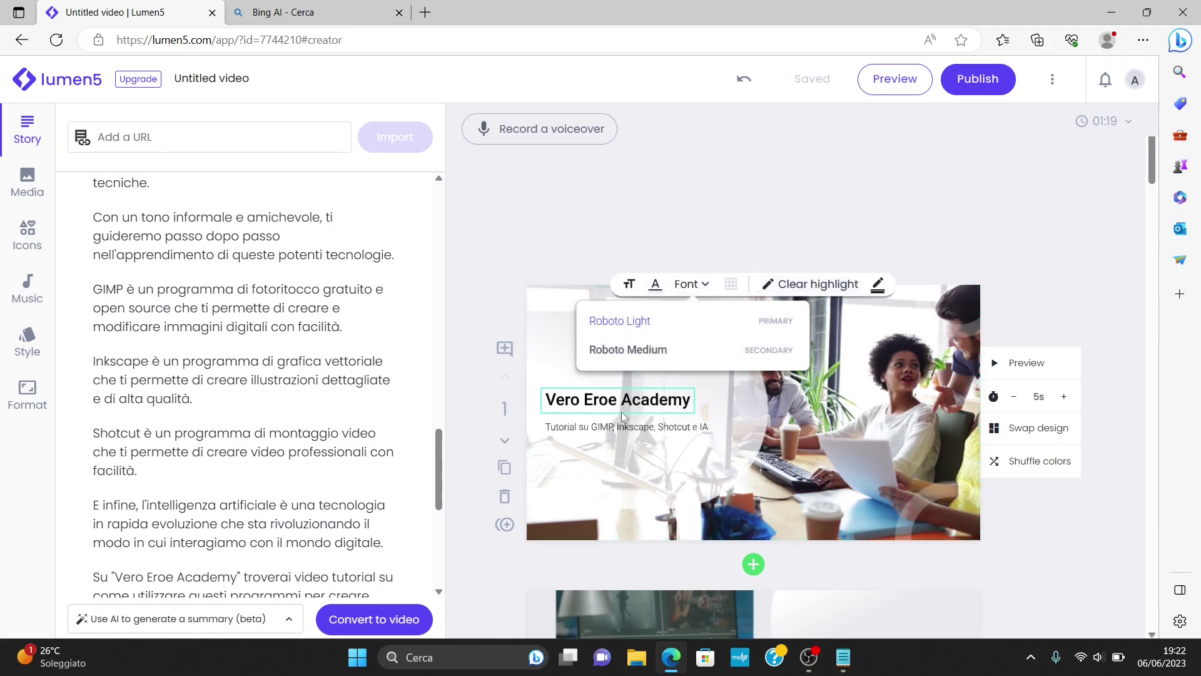
left_click(649, 380)
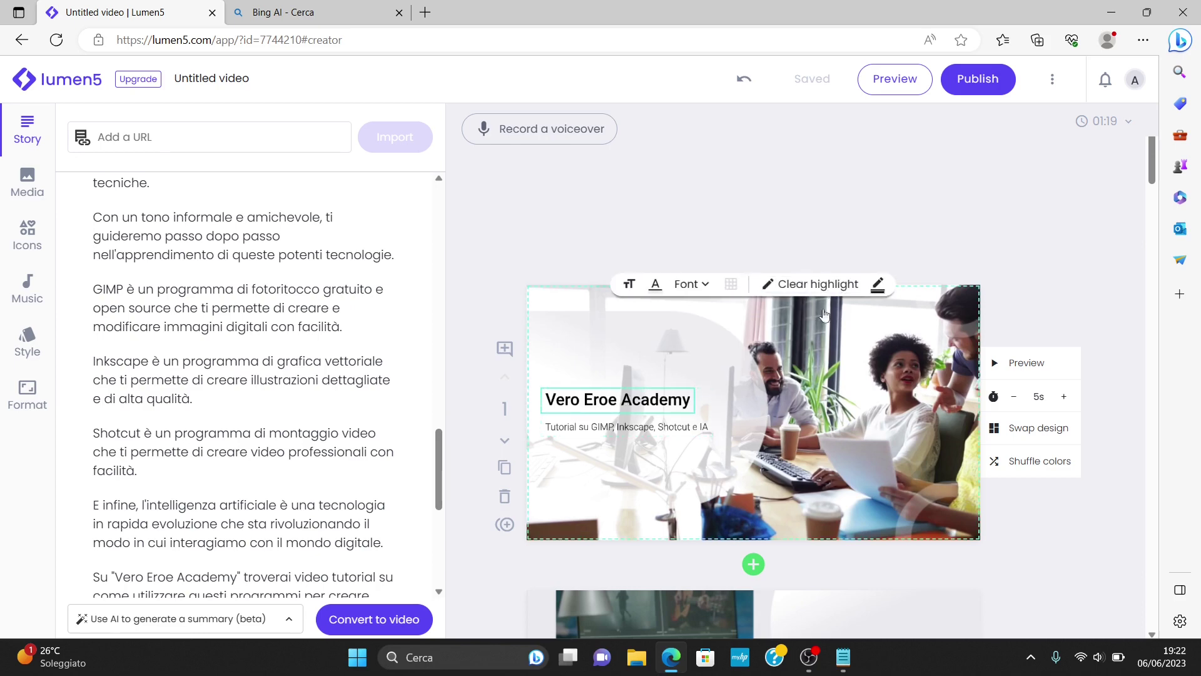
Set the highlight color of the scene 1 title to dark gray and deselect the title.
left_click(878, 285)
left_click(852, 407)
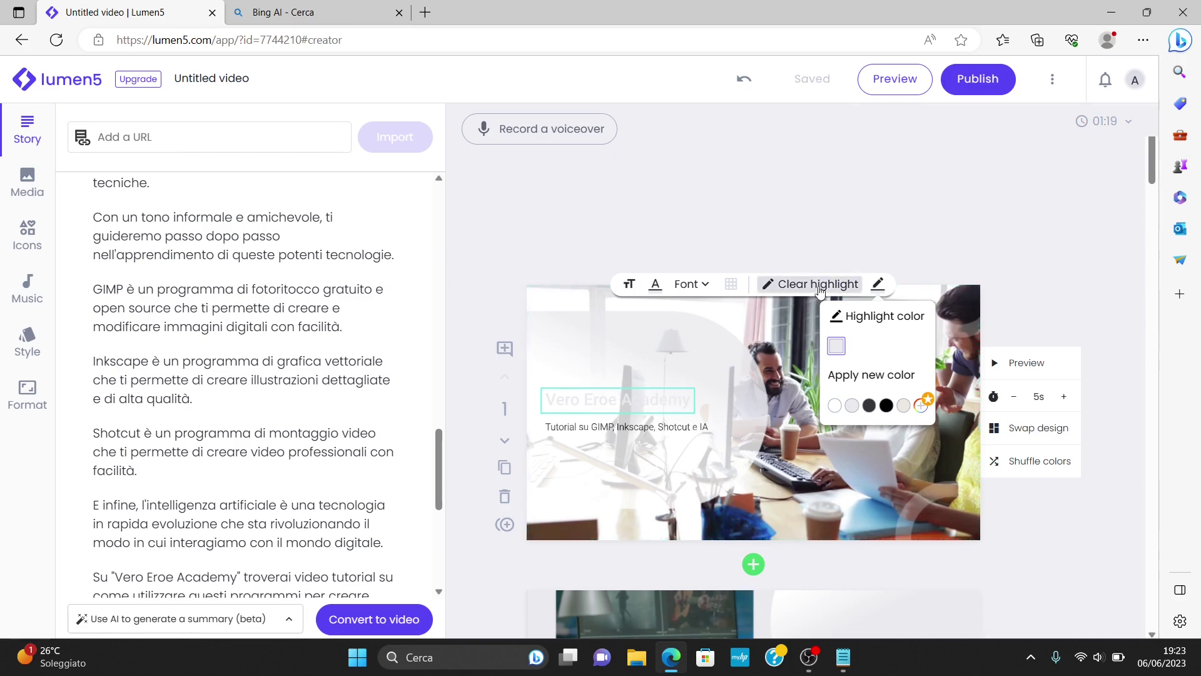
left_click(869, 405)
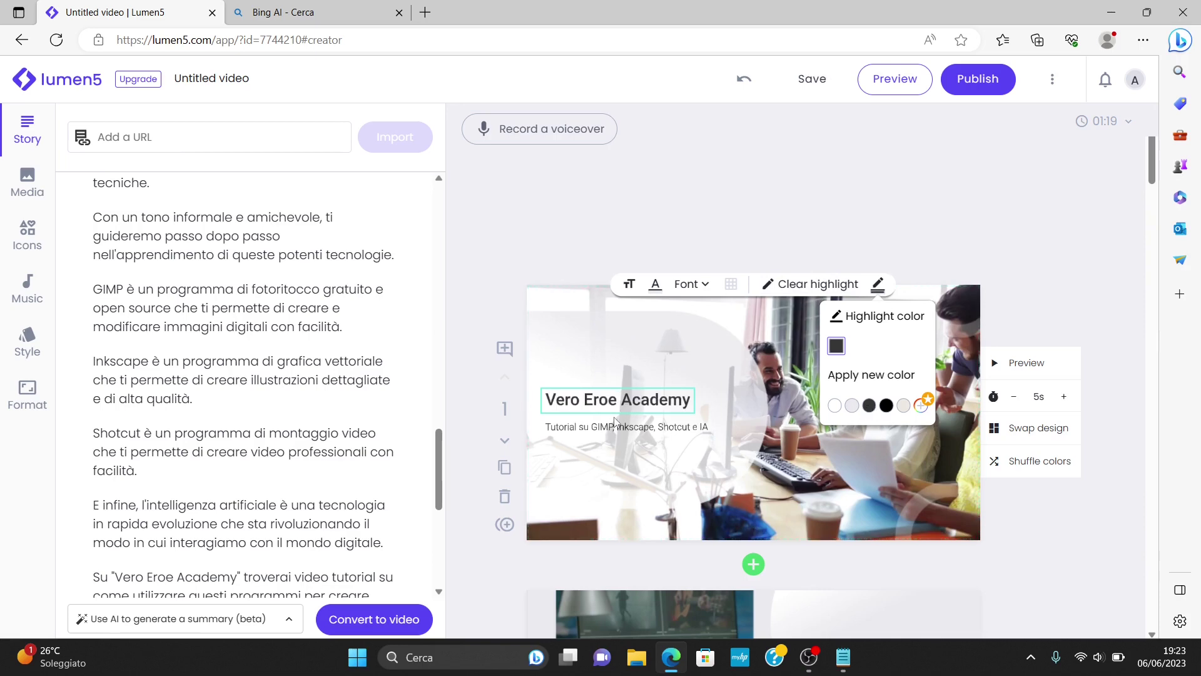
left_click(615, 438)
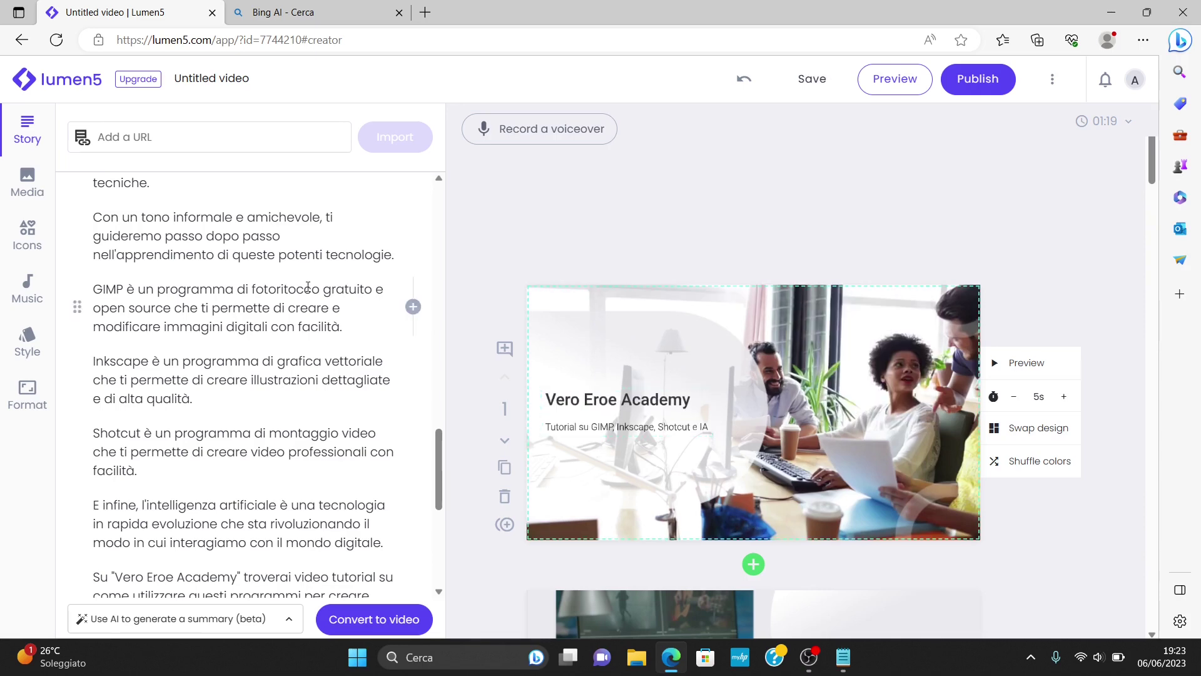
Crop the scene 1 background clip by zooming in slightly and reframing it on the people at the desk.
left_click(831, 384)
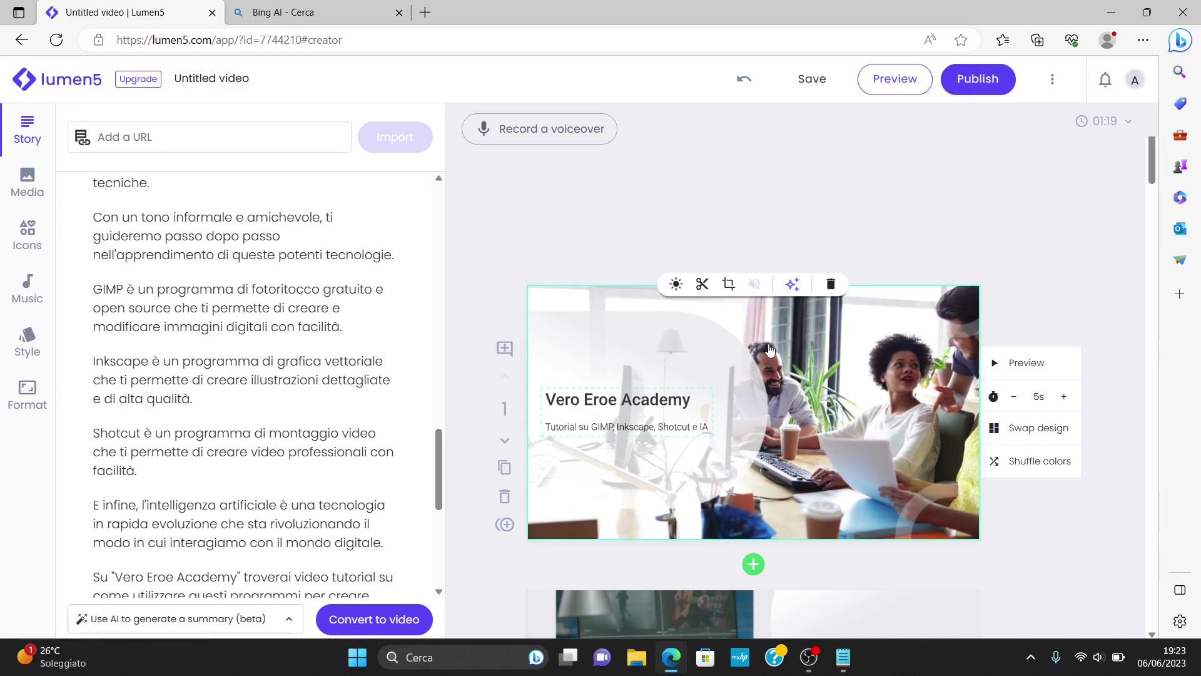
left_click(728, 284)
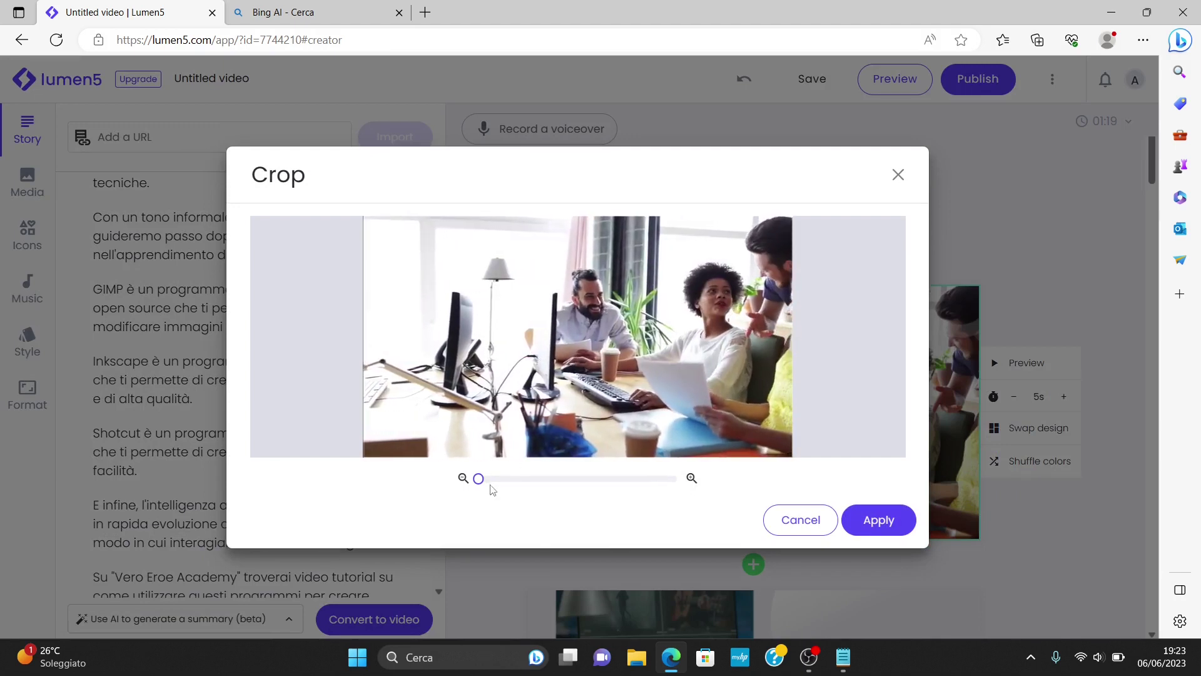
mouse_move(479, 480)
left_mouse_down()
mouse_move(518, 480)
mouse_move(495, 479)
left_mouse_up()
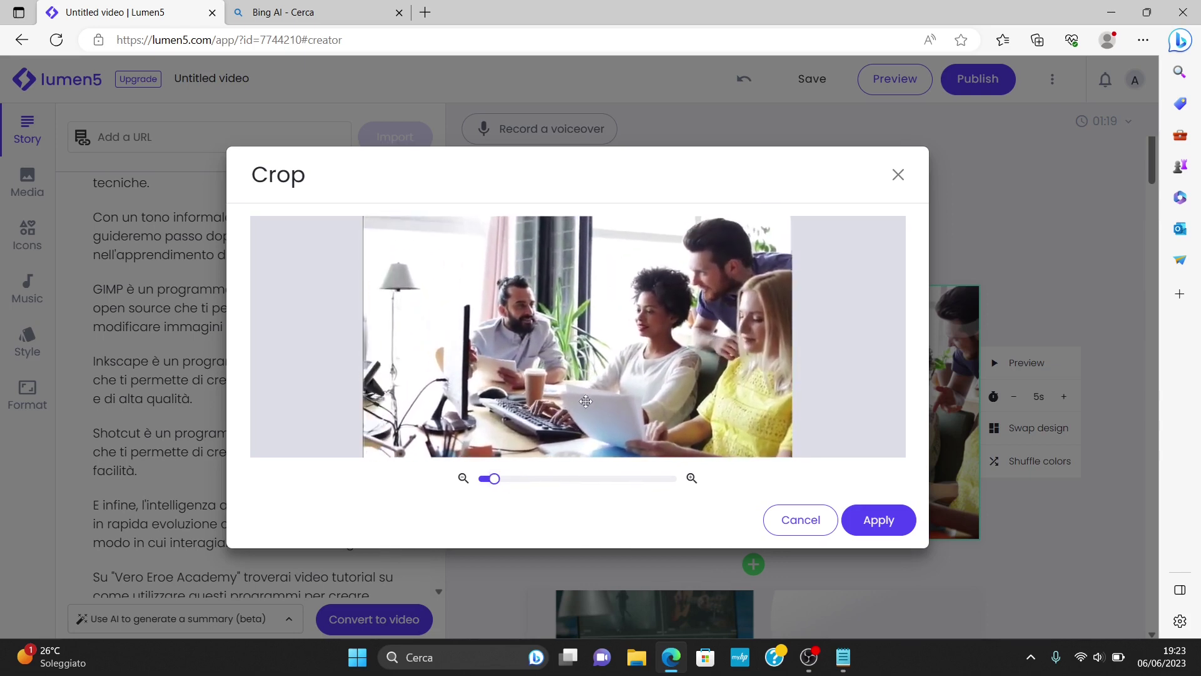
left_click(878, 520)
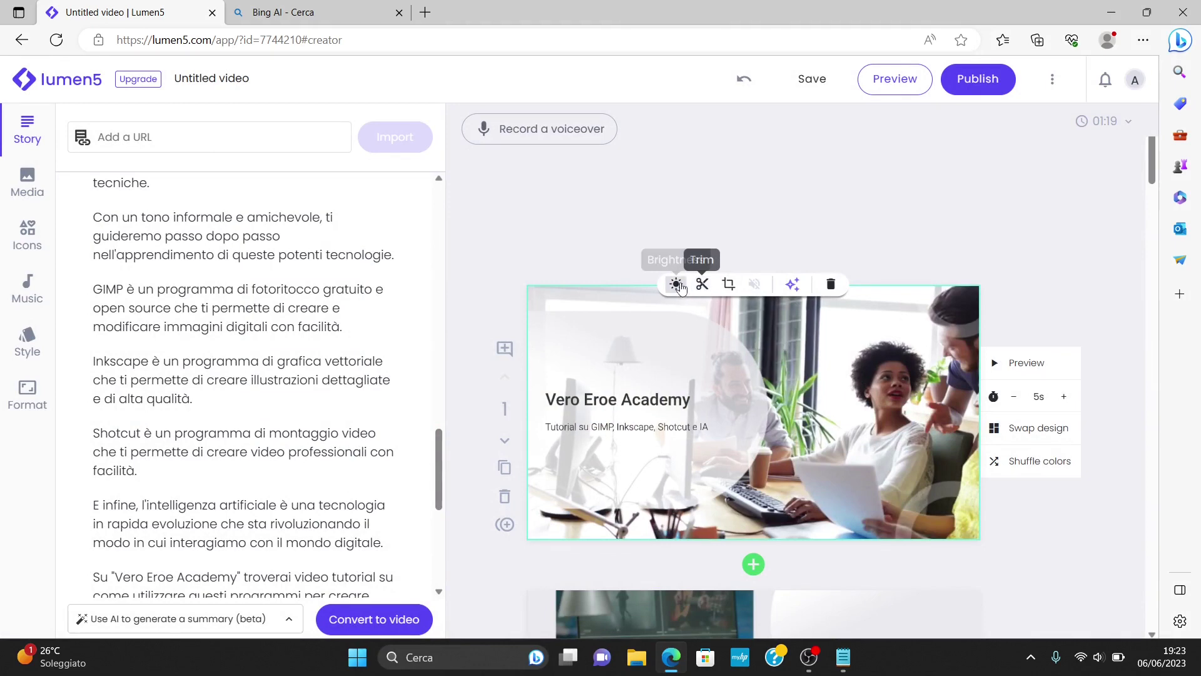
Replace the scene 1 background with the suggested clip of two men under "Inkscape design document", and apply its crop without zooming.
left_click(792, 285)
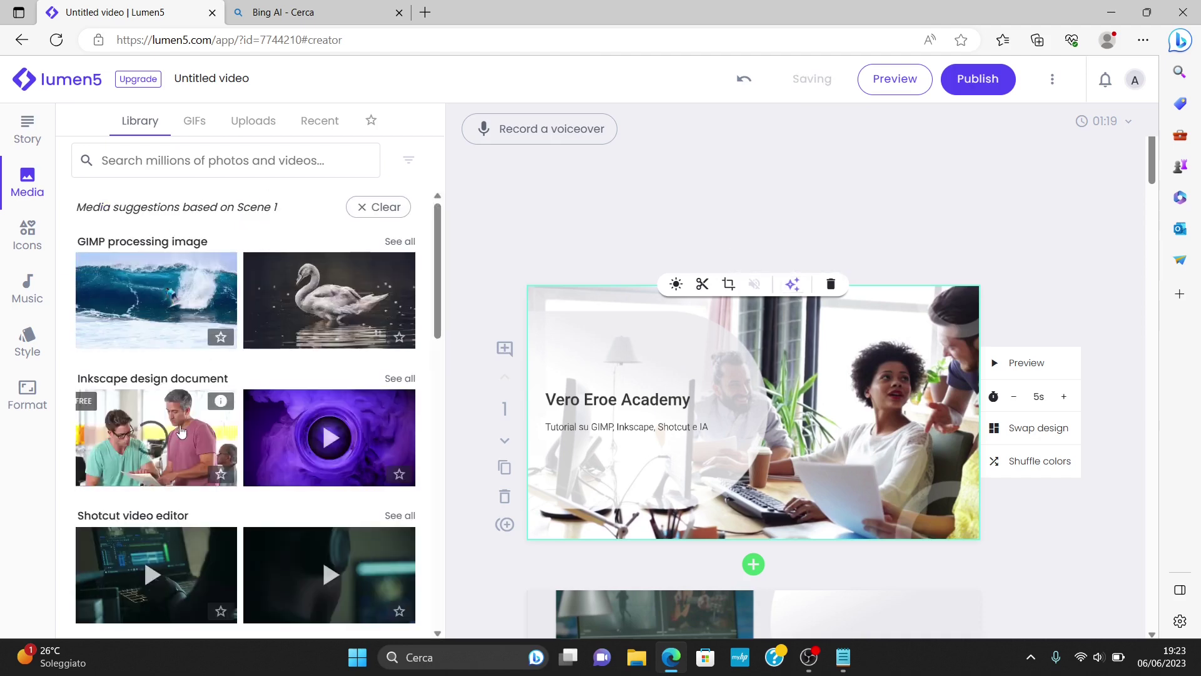
left_click_drag(164, 433, 904, 391)
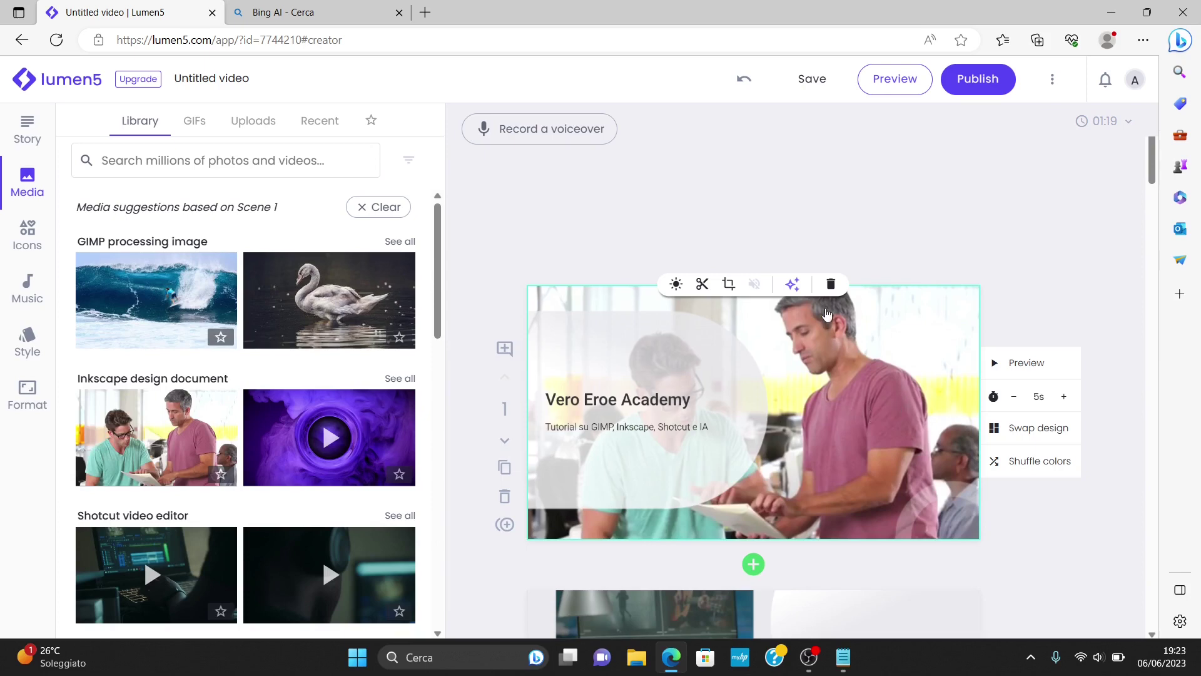
left_click(729, 284)
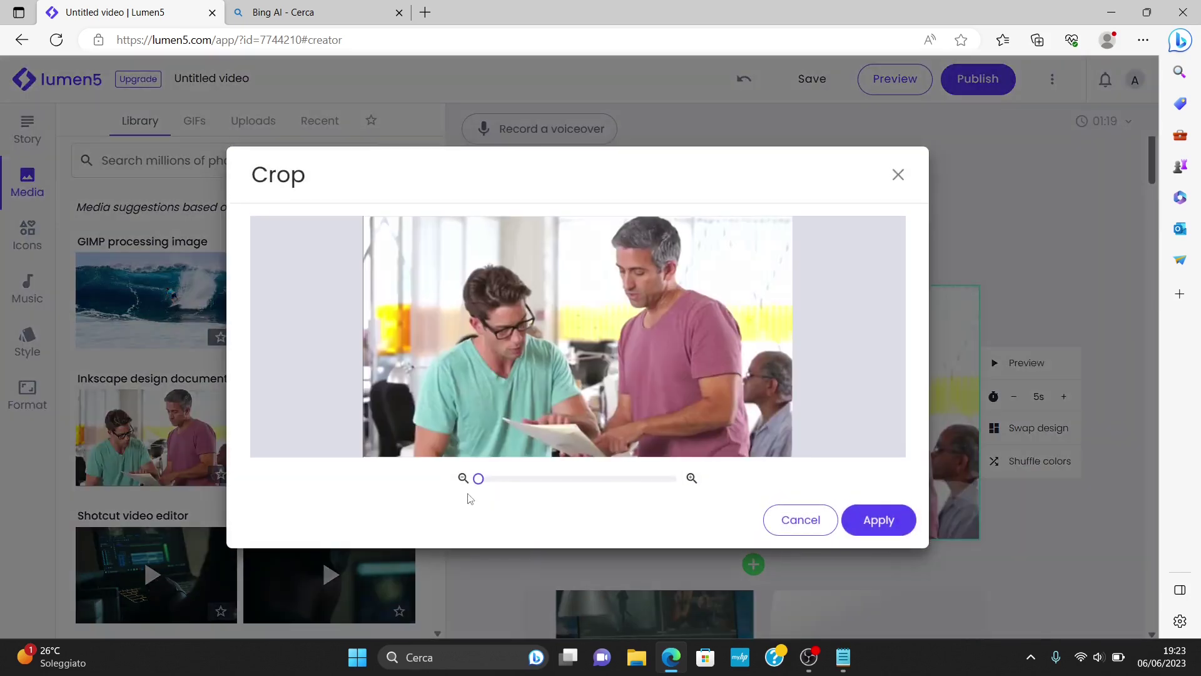
left_click(879, 520)
Select the whole text of scene 2 to view its formatting options, and deselect it.
scroll(725, 378, "down", 5)
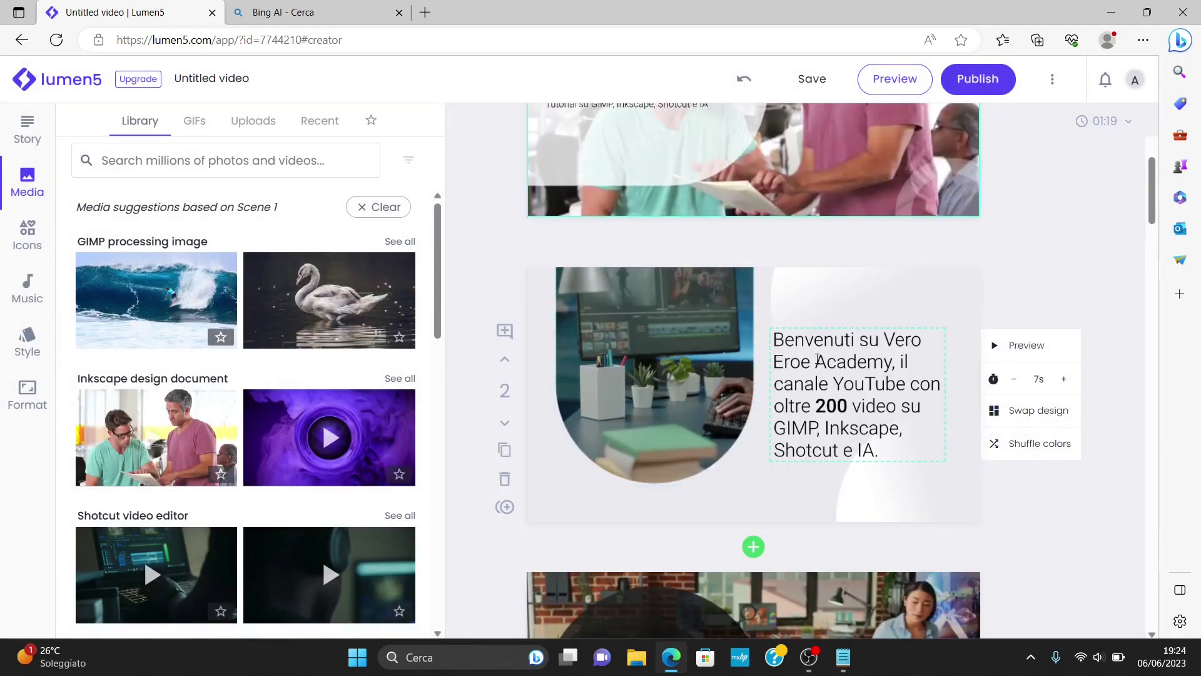
left_click(849, 376)
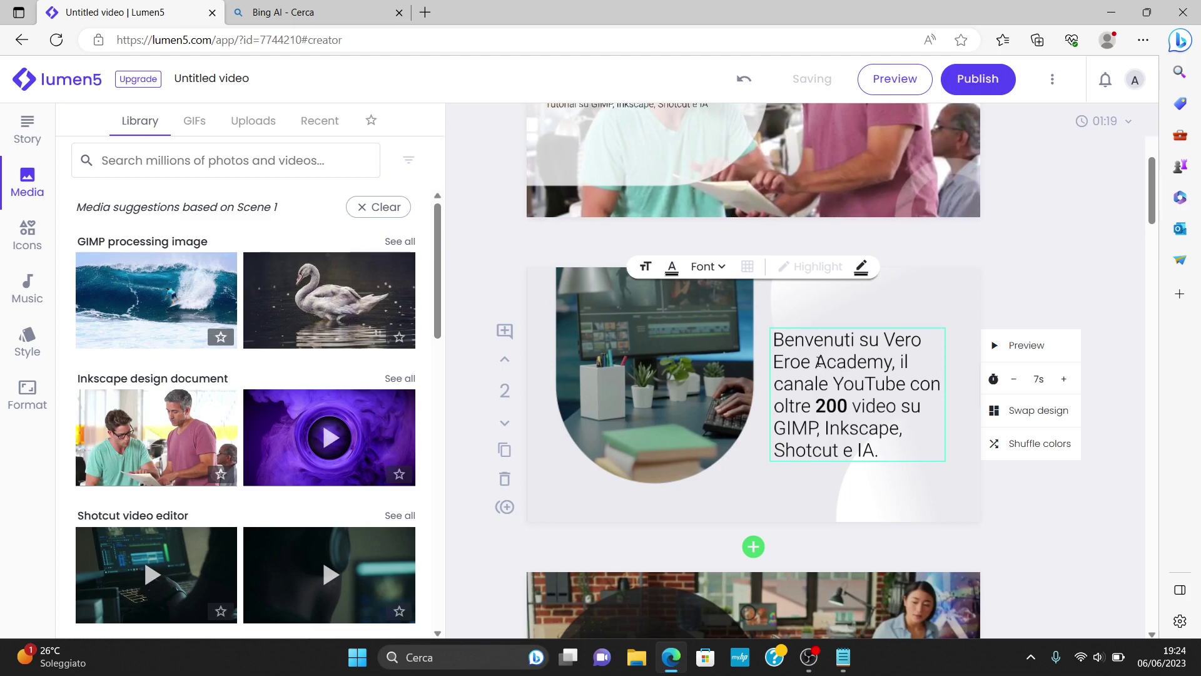
left_click_drag(781, 347, 894, 448)
key("Left")
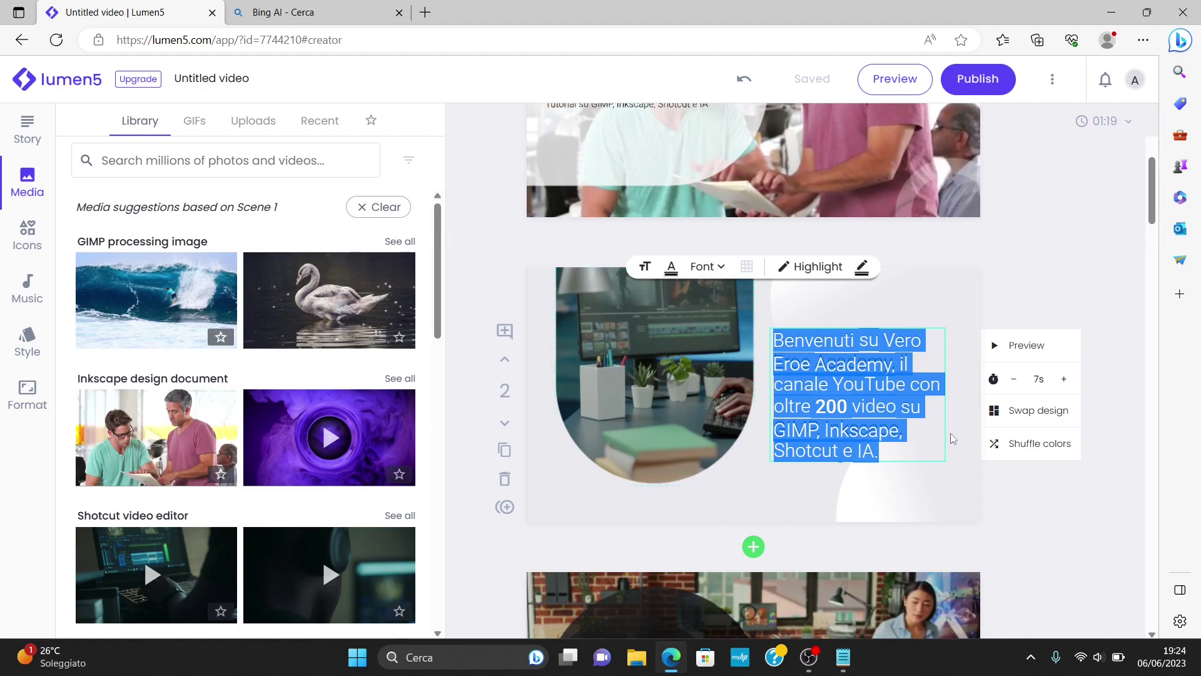
left_click(807, 492)
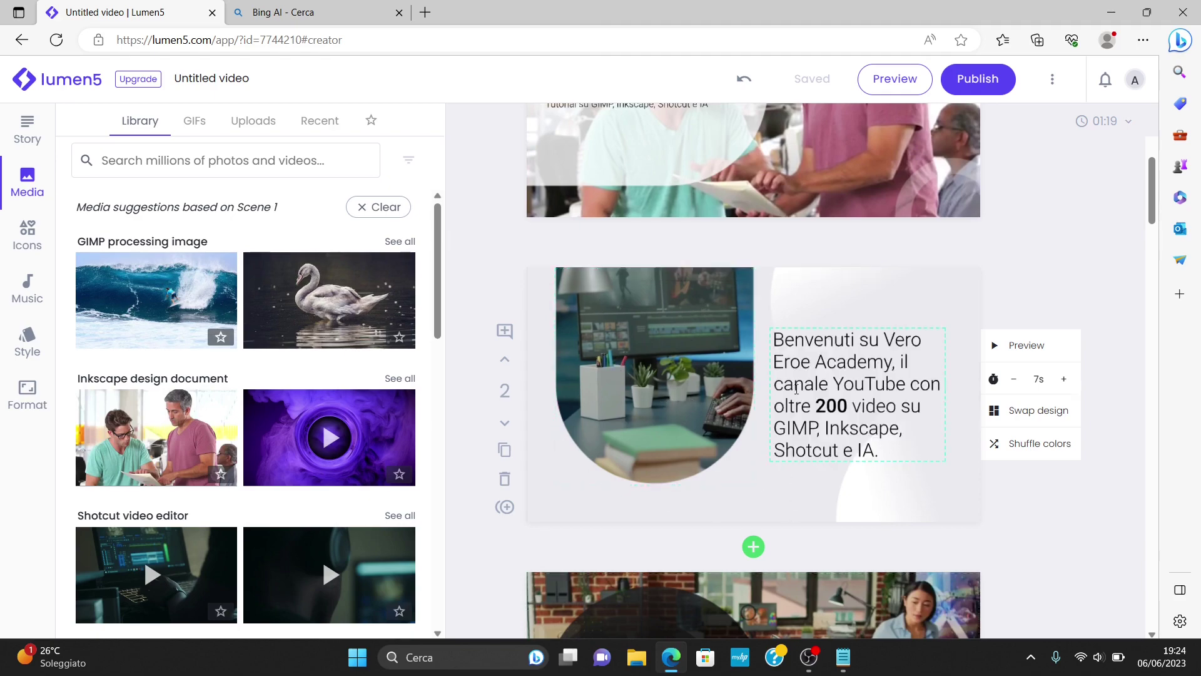
Play the preview of scene 3, the one about detailed tutorials.
scroll(797, 388, "down", 5)
left_click(644, 352)
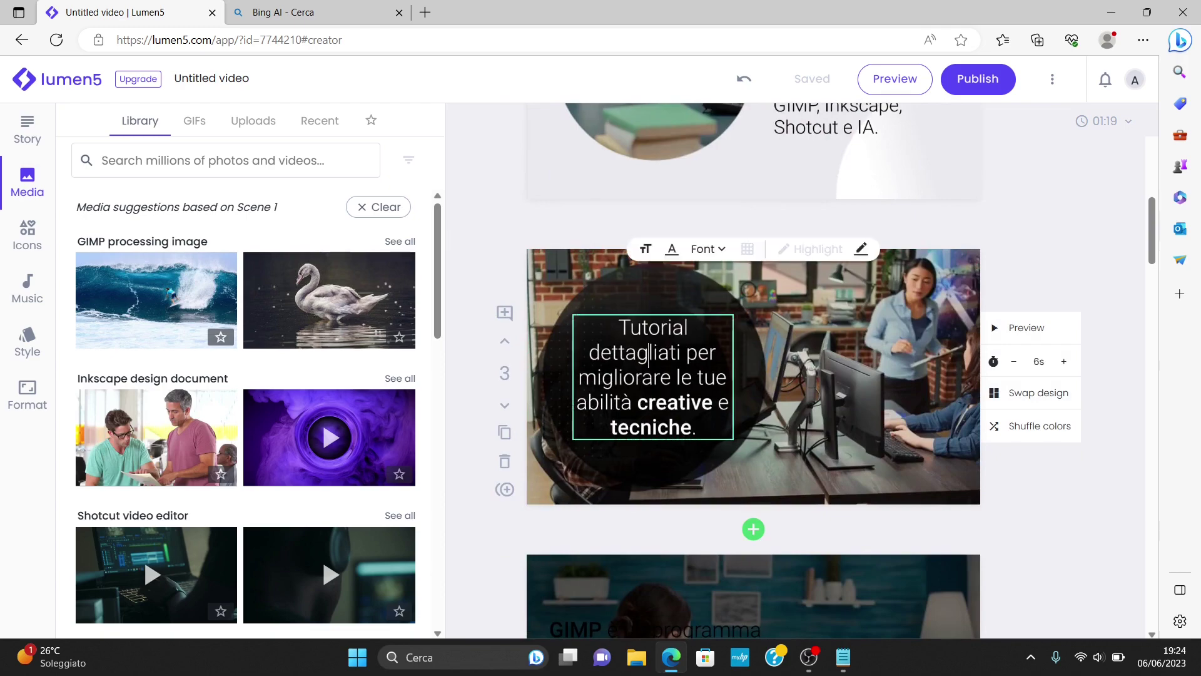
scroll(676, 383, "down", 1)
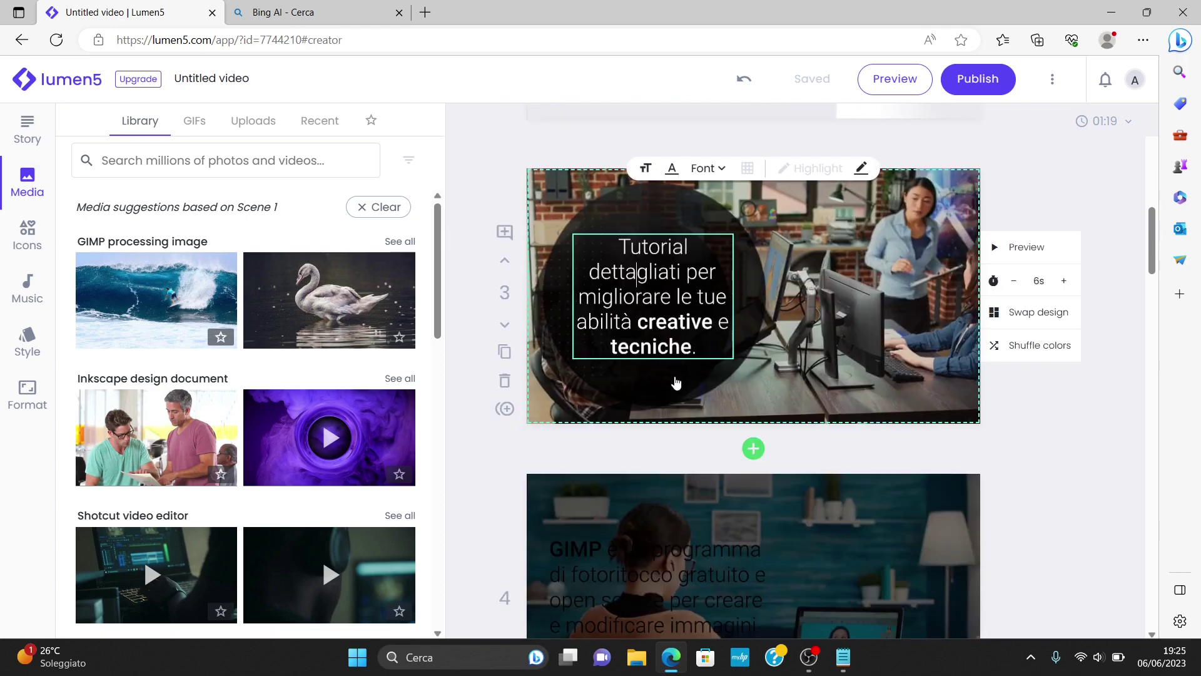
left_click(1012, 248)
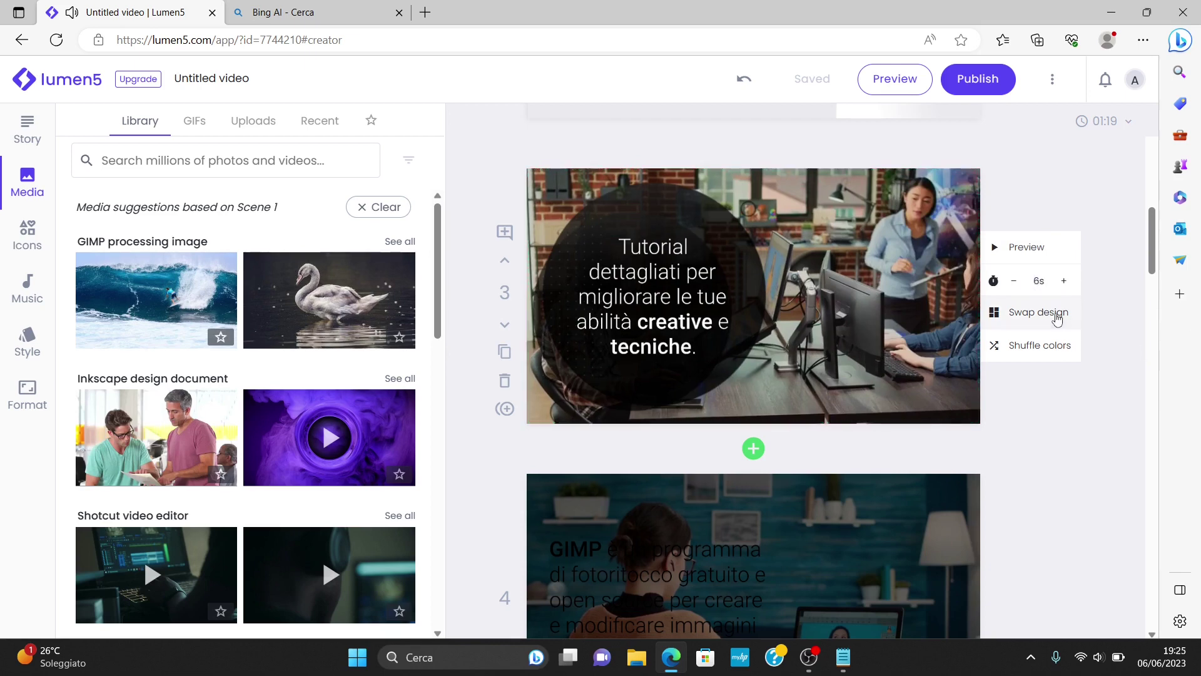
Swap the scene 3 design for the dark layout with a circular clip beside the text, preview it, and shuffle its colors.
left_click(1038, 313)
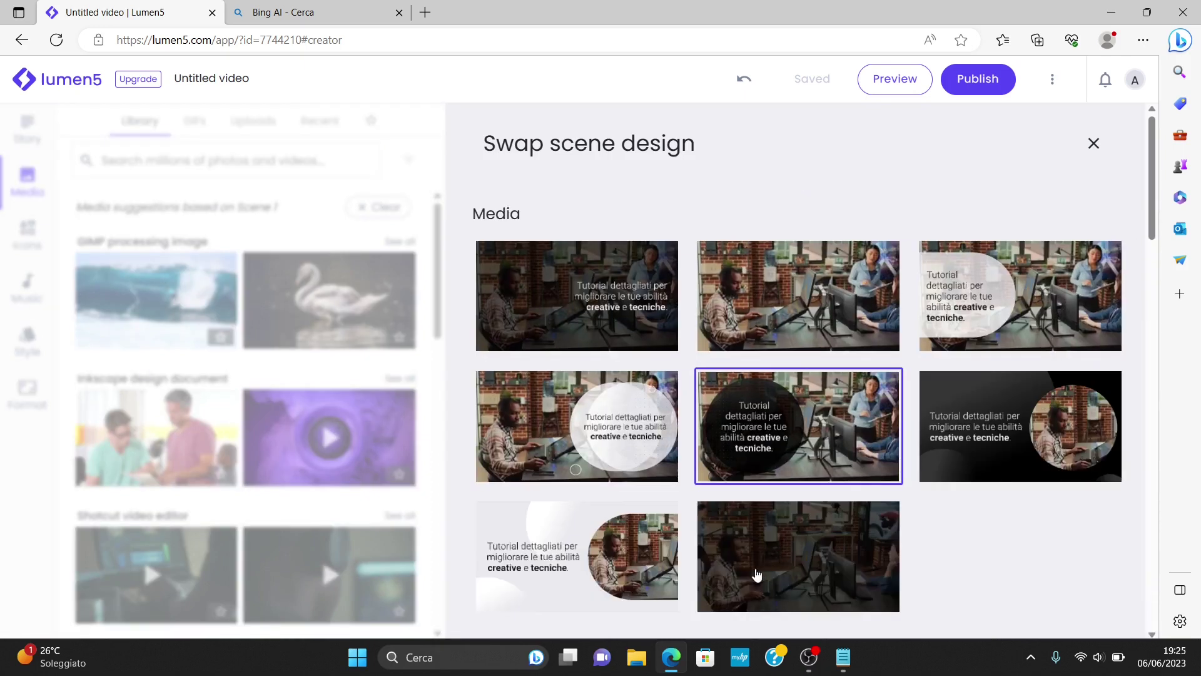
left_click(1024, 435)
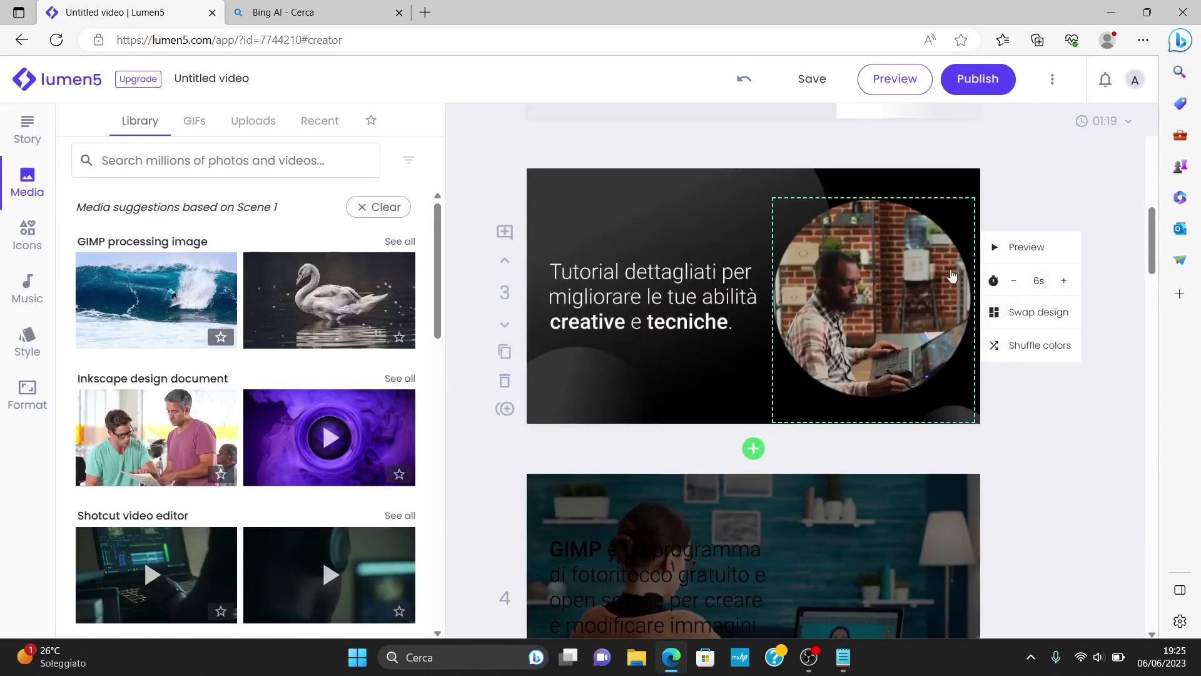
left_click(996, 247)
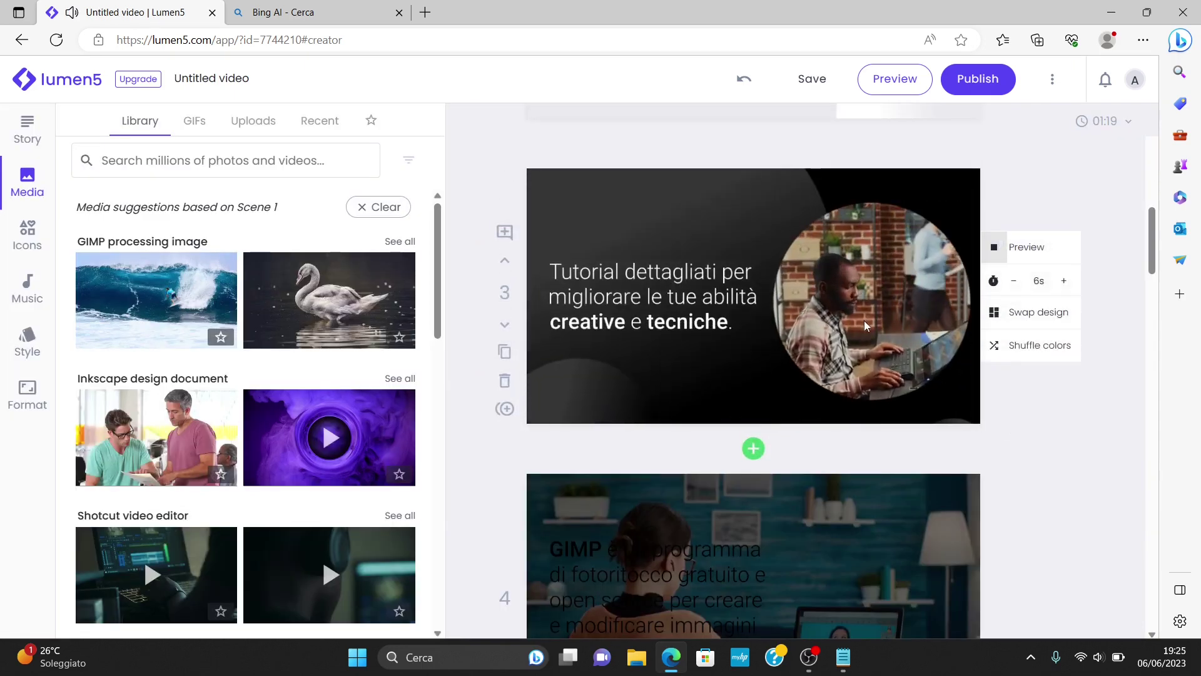
left_click(1035, 348)
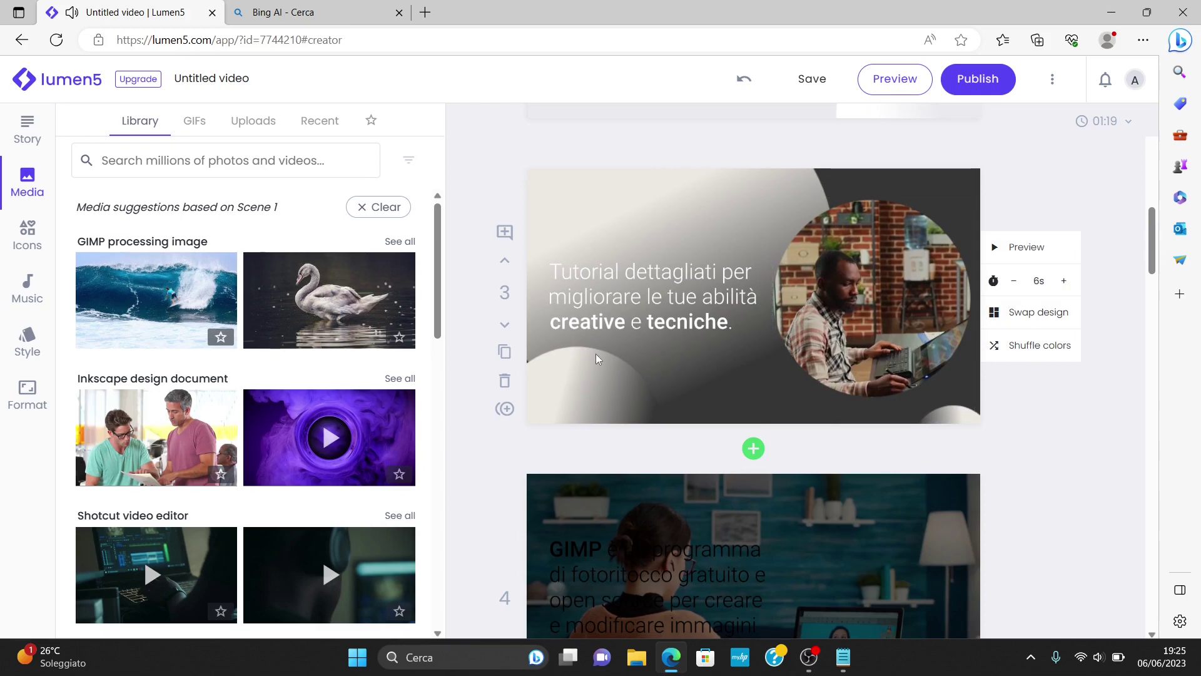
Search the free music tracks by the Angry mood and listen briefly to the first We20fifty track.
mouse_move(123, 332)
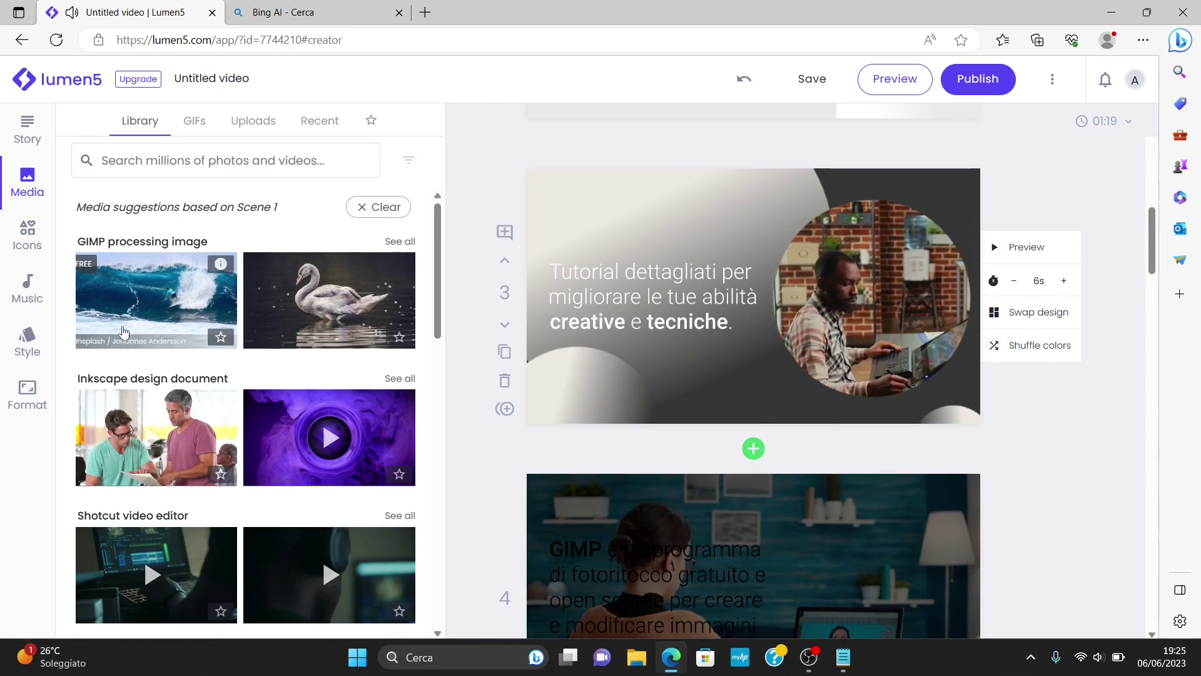
left_click(28, 292)
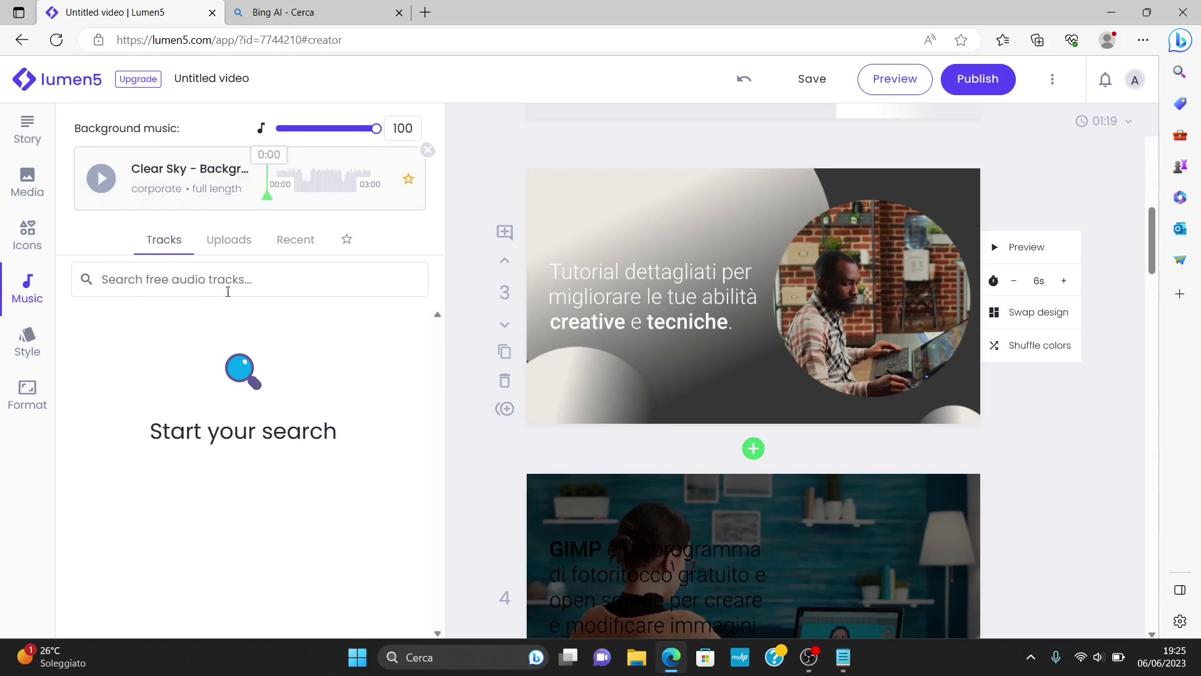
left_click(128, 292)
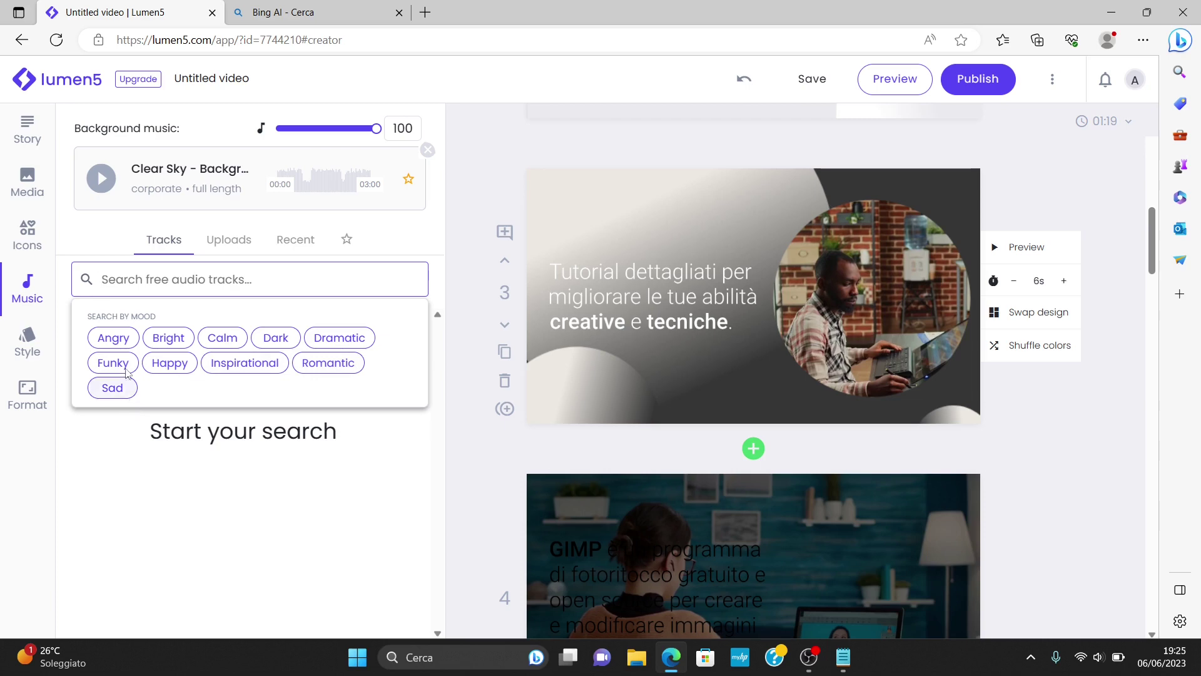
left_click(113, 337)
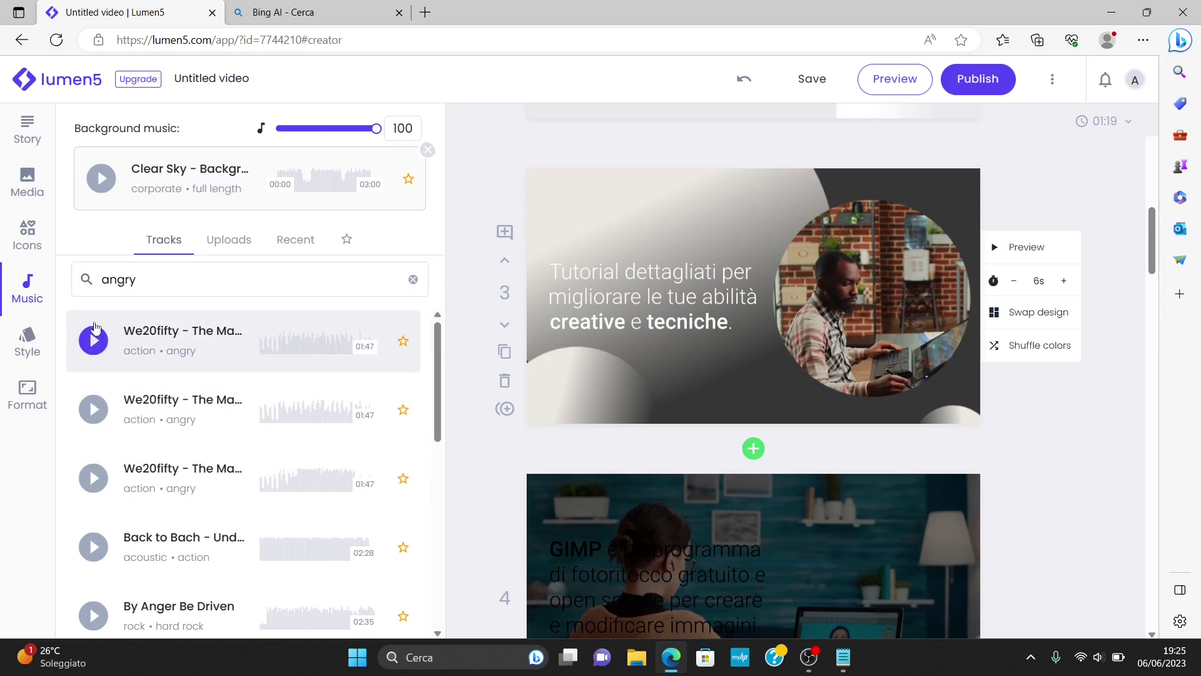
left_click(96, 341)
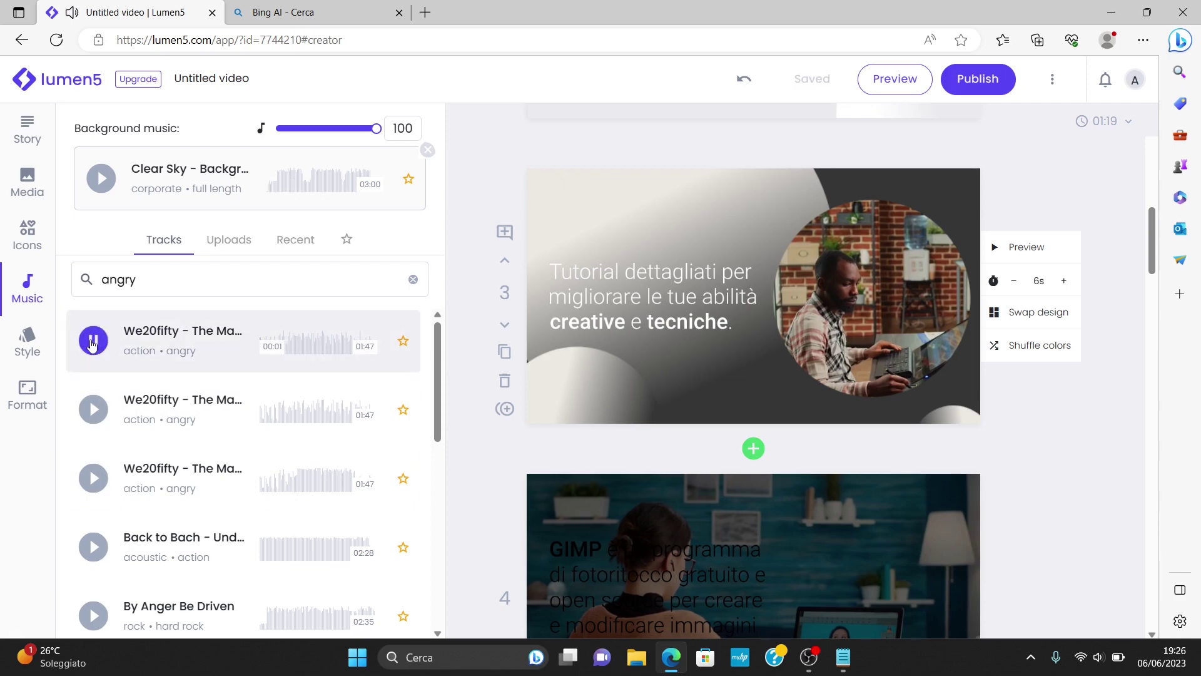
left_click(92, 343)
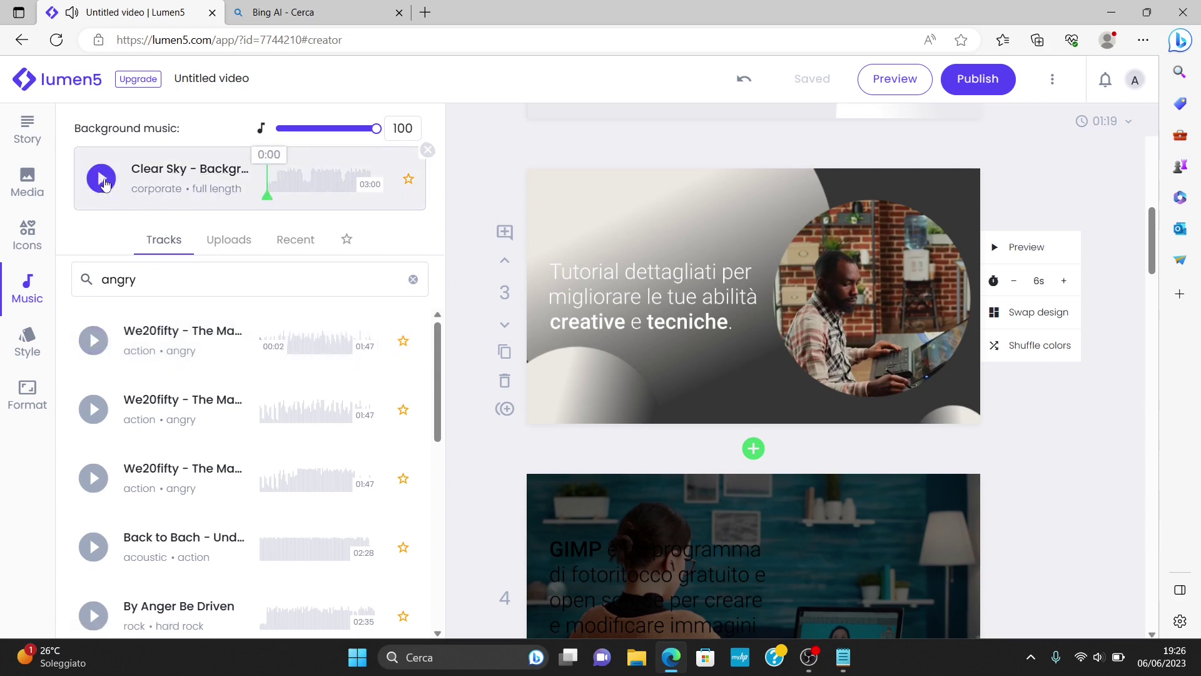
Select the GIMP text in scene 4 to view its formatting options, and shuffle the scene's colors.
scroll(878, 478, "down", 3)
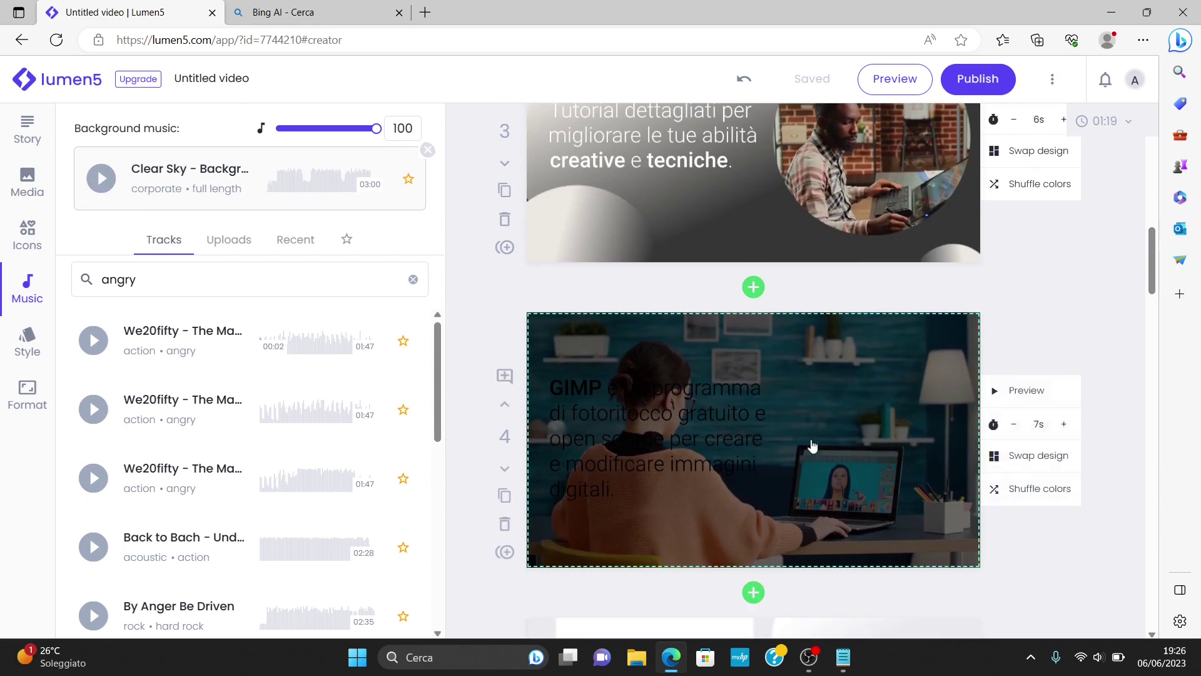
scroll(872, 407, "down", 1)
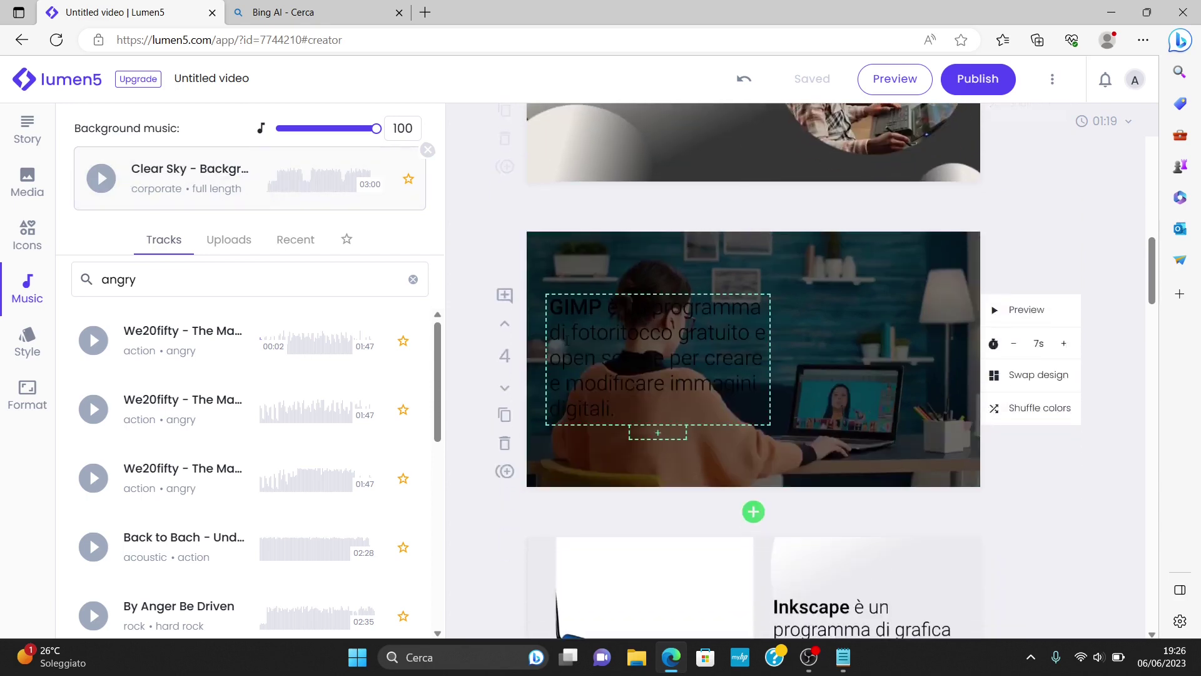
left_click(565, 338)
triple_click(632, 410)
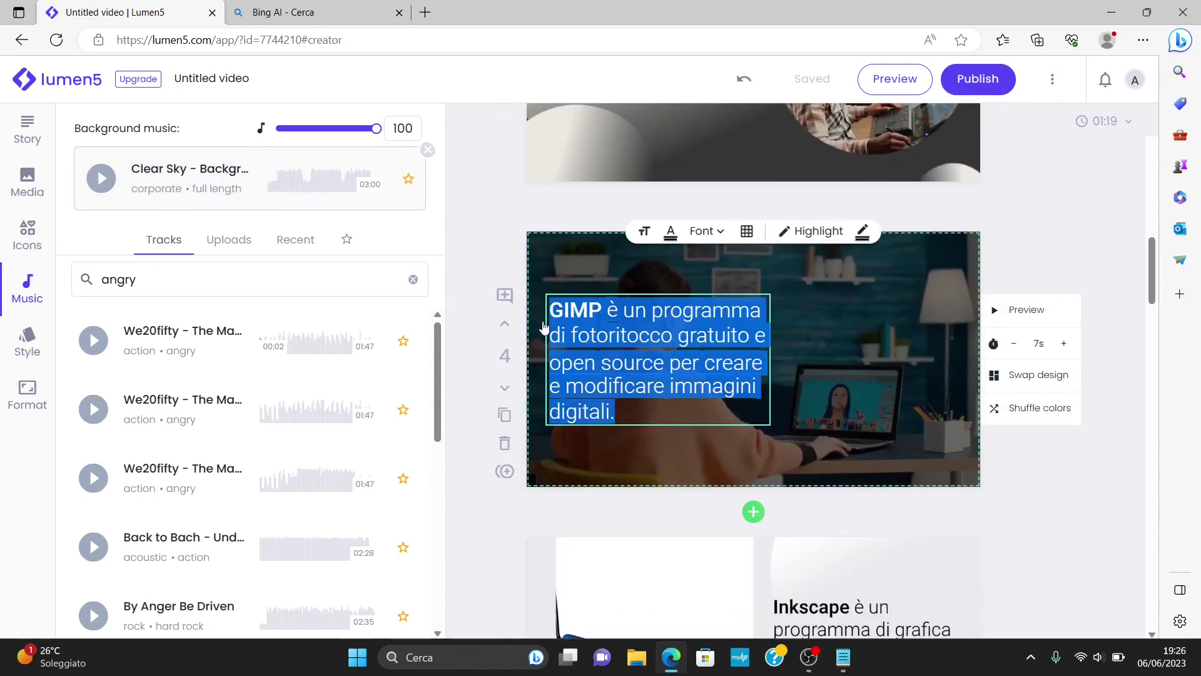
left_click(1033, 415)
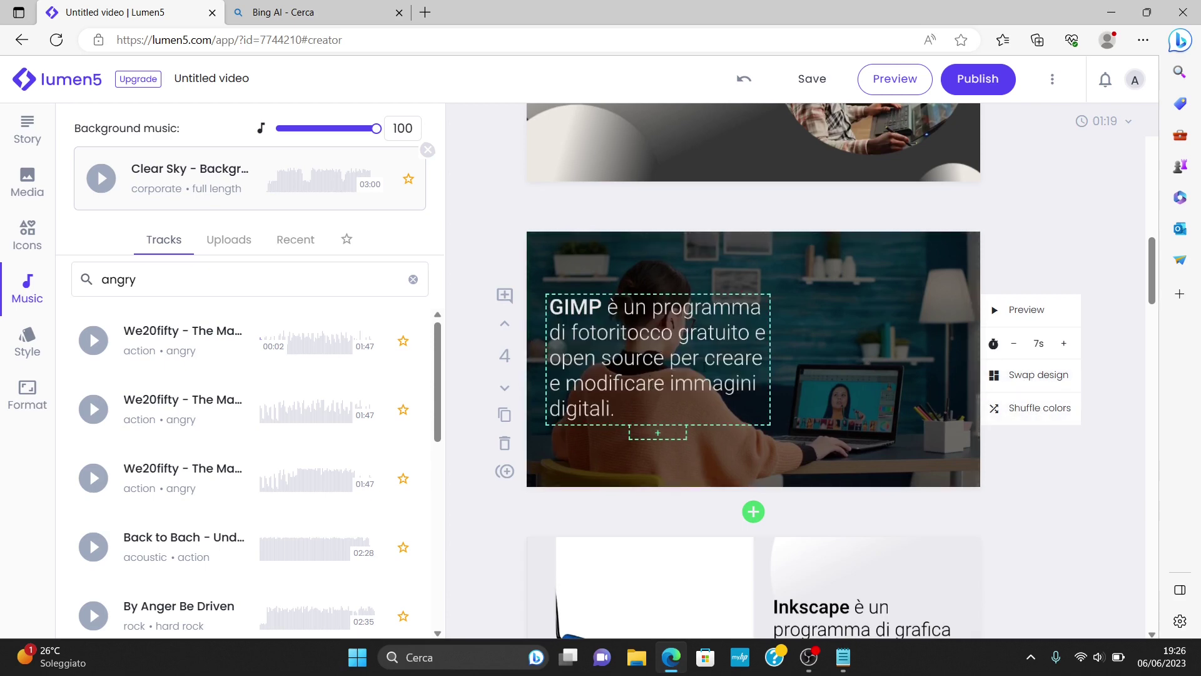
Select the whole scene 4 text, try the top-left and top-center text positions, and place it at the bottom center.
left_click(696, 396)
left_click_drag(637, 411, 657, 271)
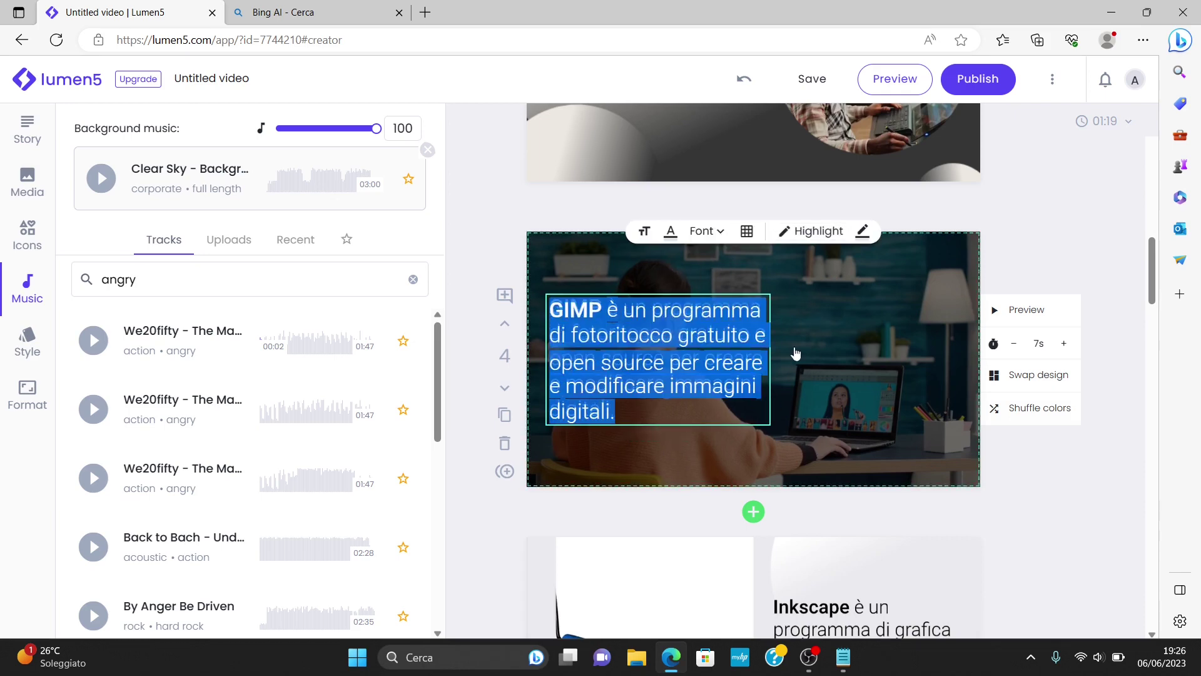
left_click(746, 233)
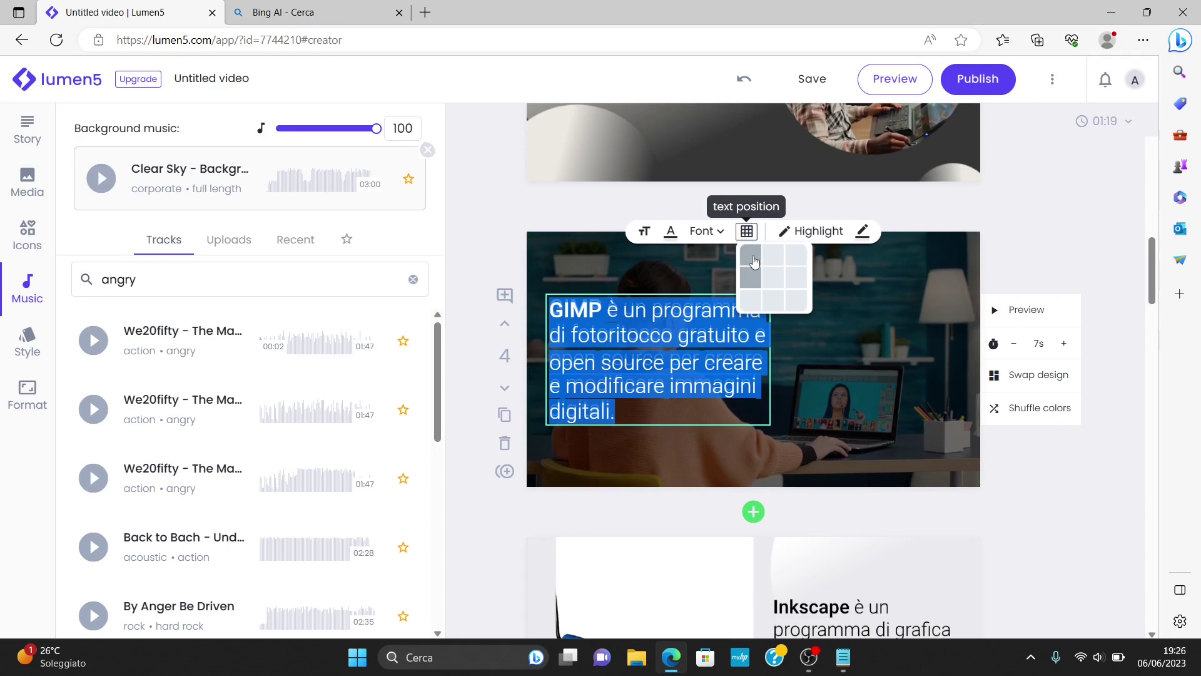
left_click(753, 257)
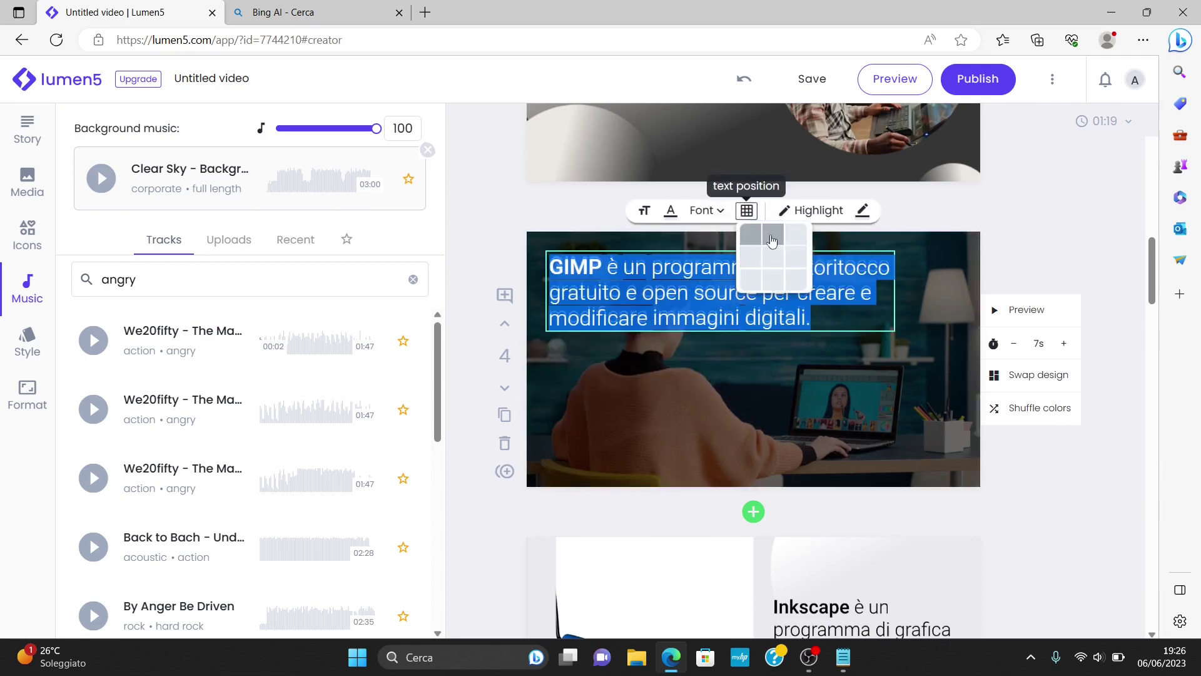
left_click(773, 236)
left_click(747, 210)
left_click(773, 280)
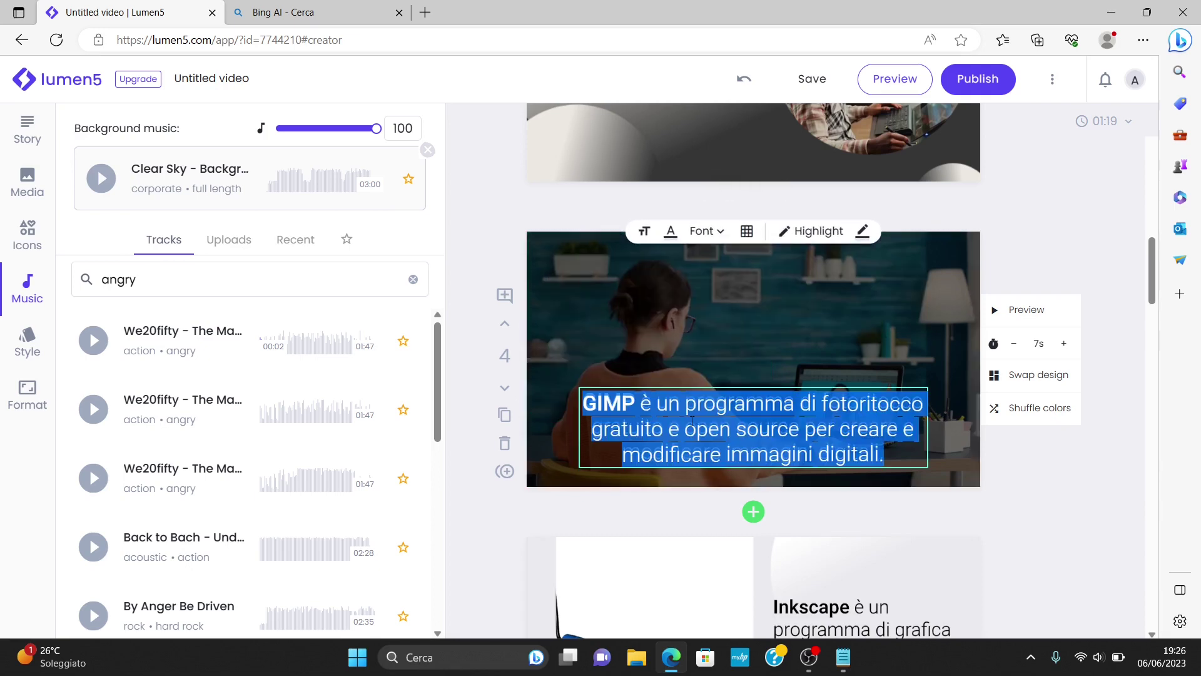
left_click(955, 463)
Replace the image in the Inkscape scene 5 with the uploaded portrait of the green-eyed woman.
scroll(858, 472, "down", 4)
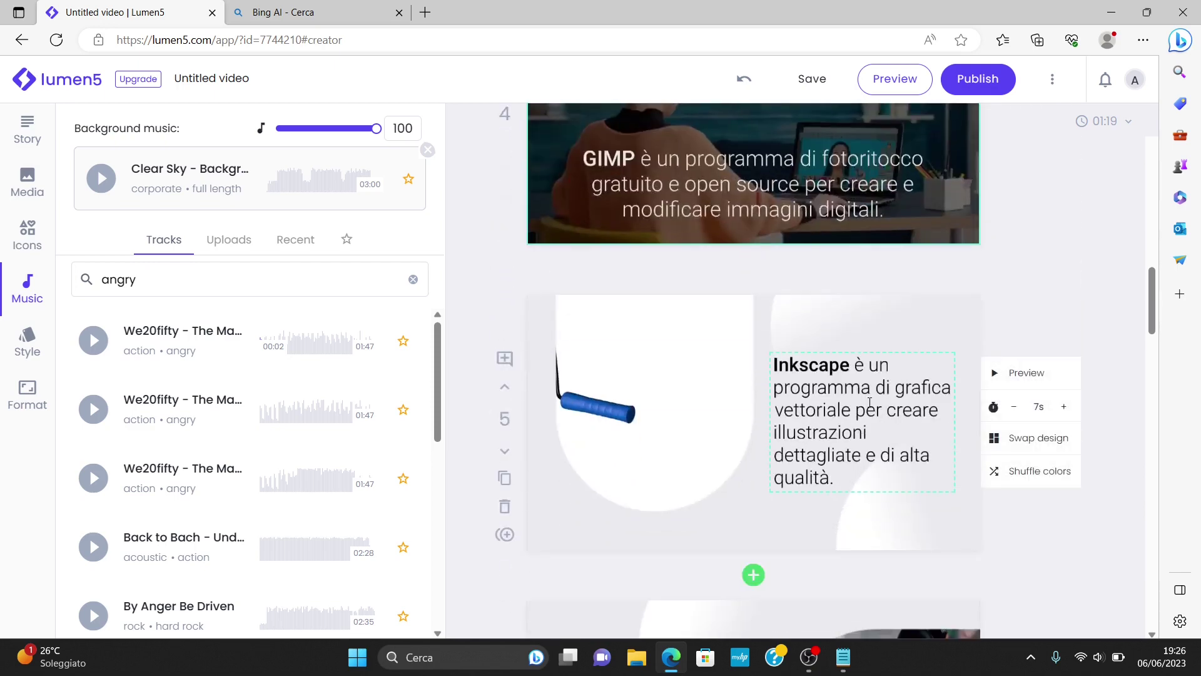
left_click(27, 182)
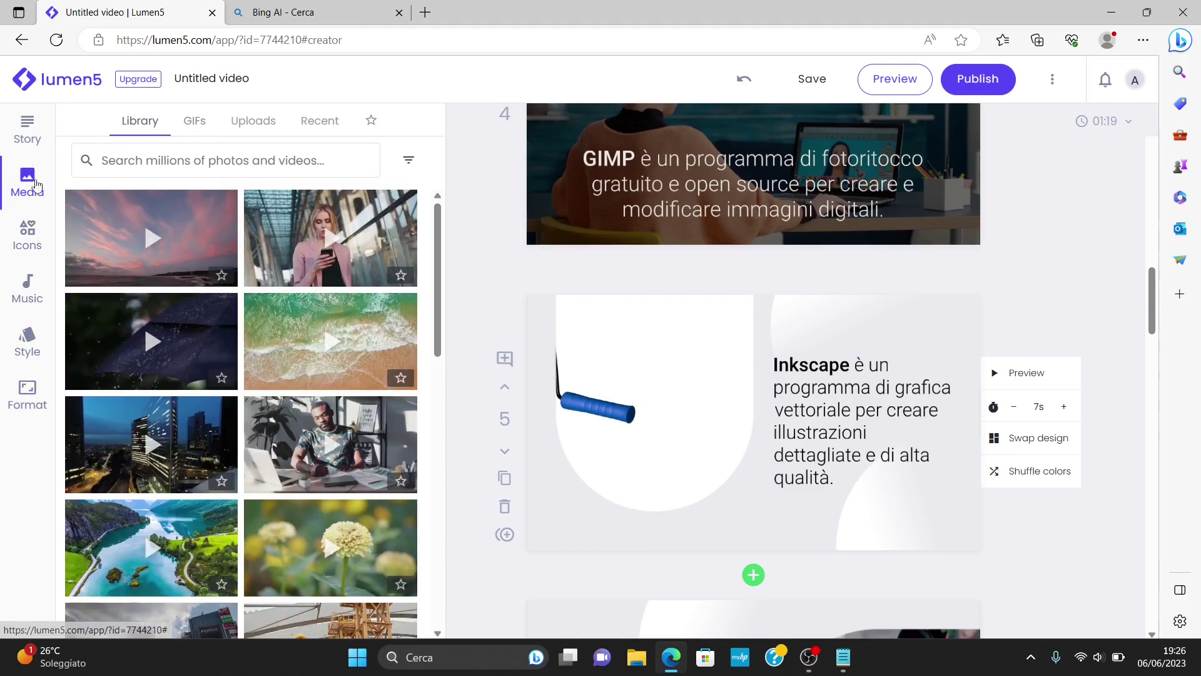
left_click(196, 123)
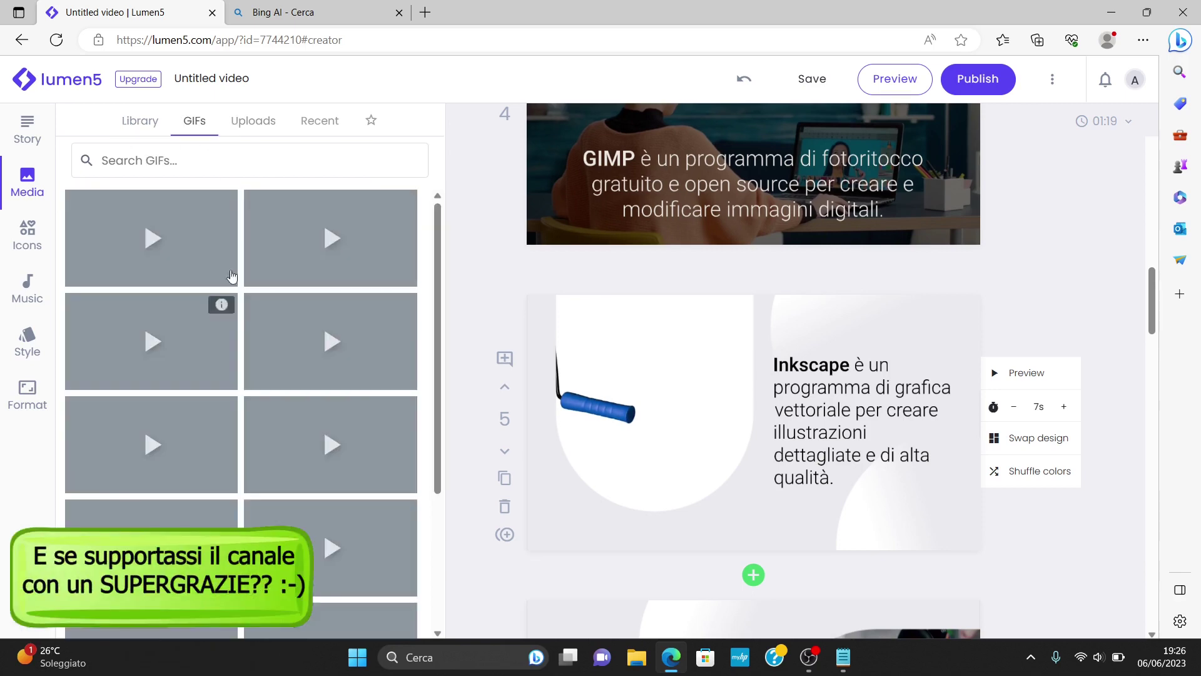
left_click(253, 121)
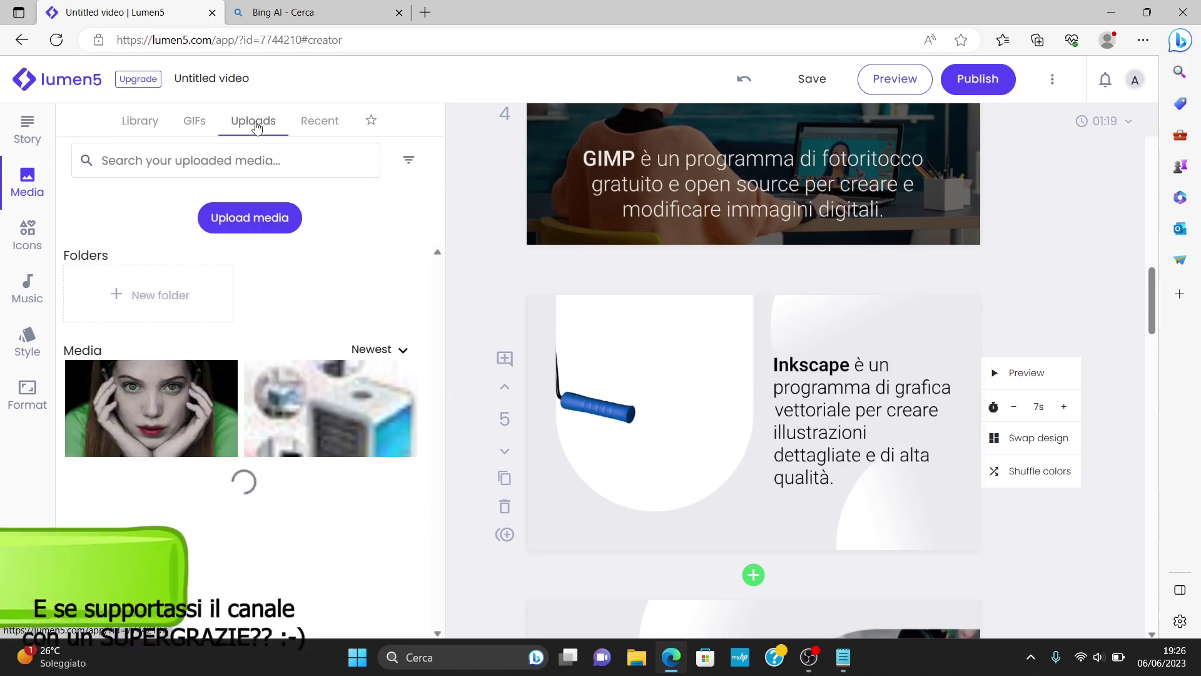
left_click(144, 413)
left_click_drag(145, 412, 714, 426)
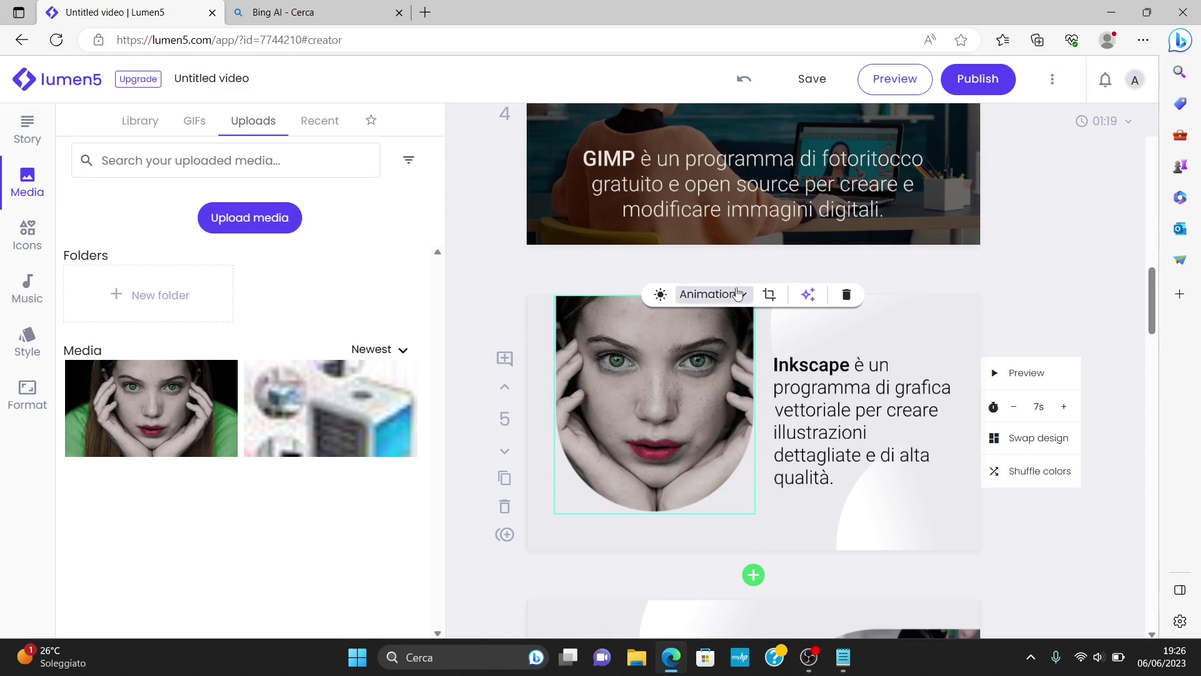
Set the scene 5 portrait's animation to Zoom out and preview the scene.
left_click(719, 296)
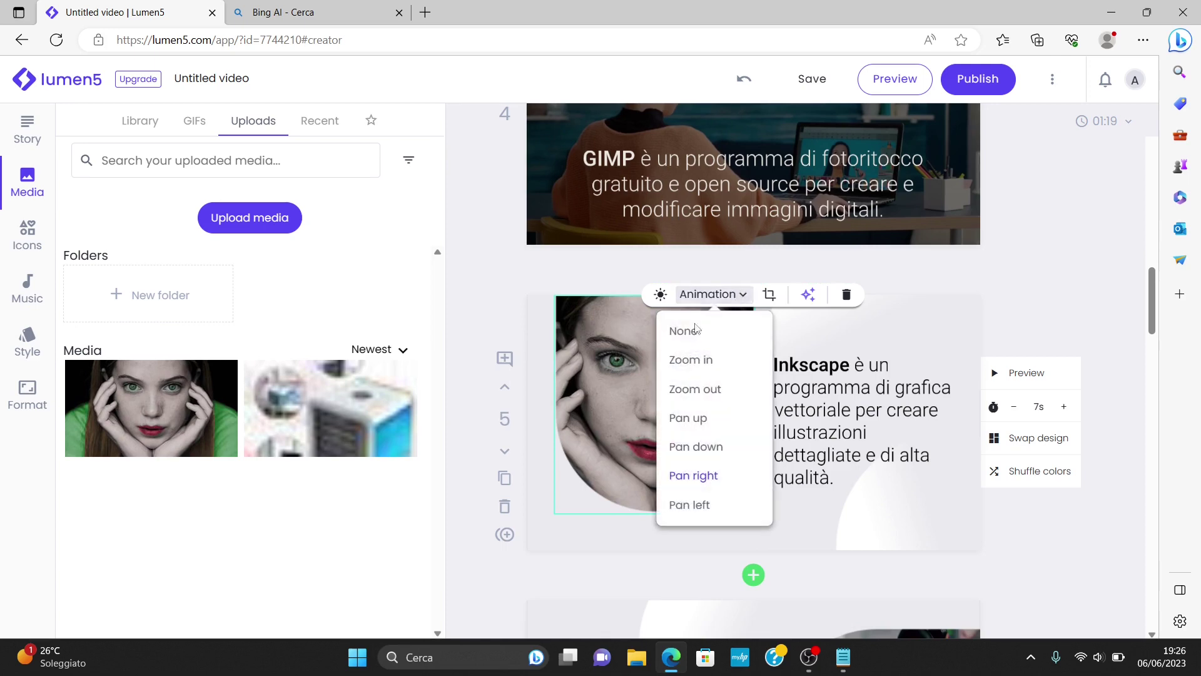
left_click(705, 391)
left_click(1022, 373)
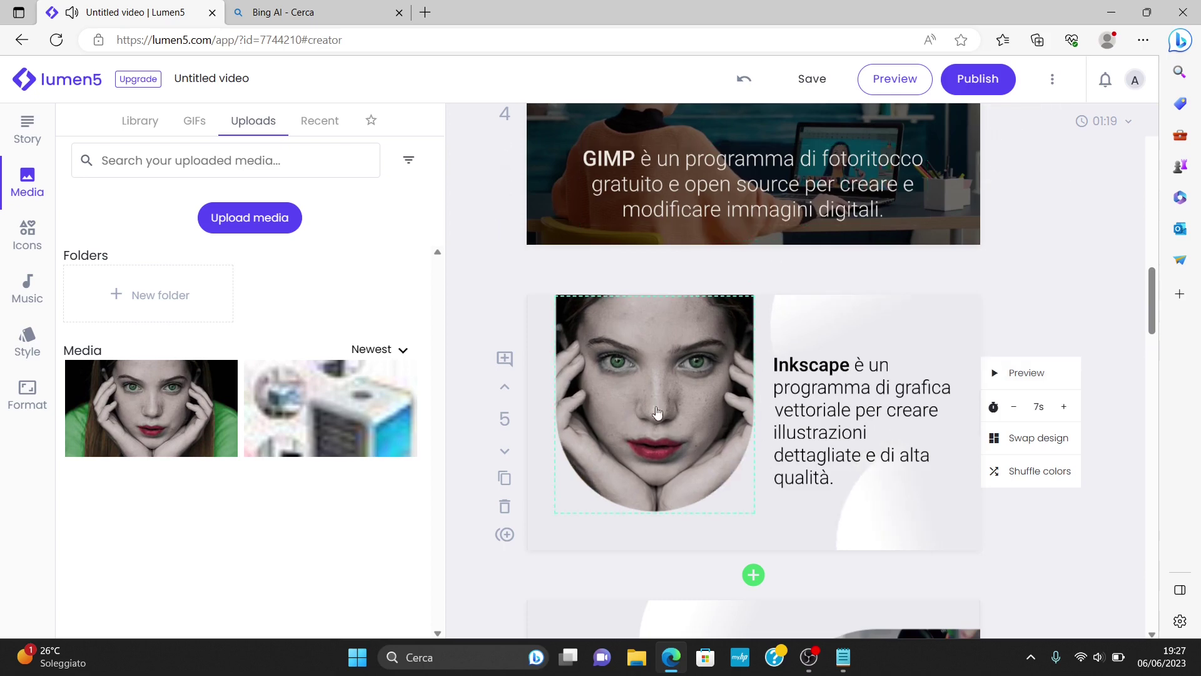
Add a continuation with its own text to the Shotcut scene 6 and enter "vero eroe" as its text.
scroll(775, 392, "down", 3)
scroll(692, 374, "down", 3)
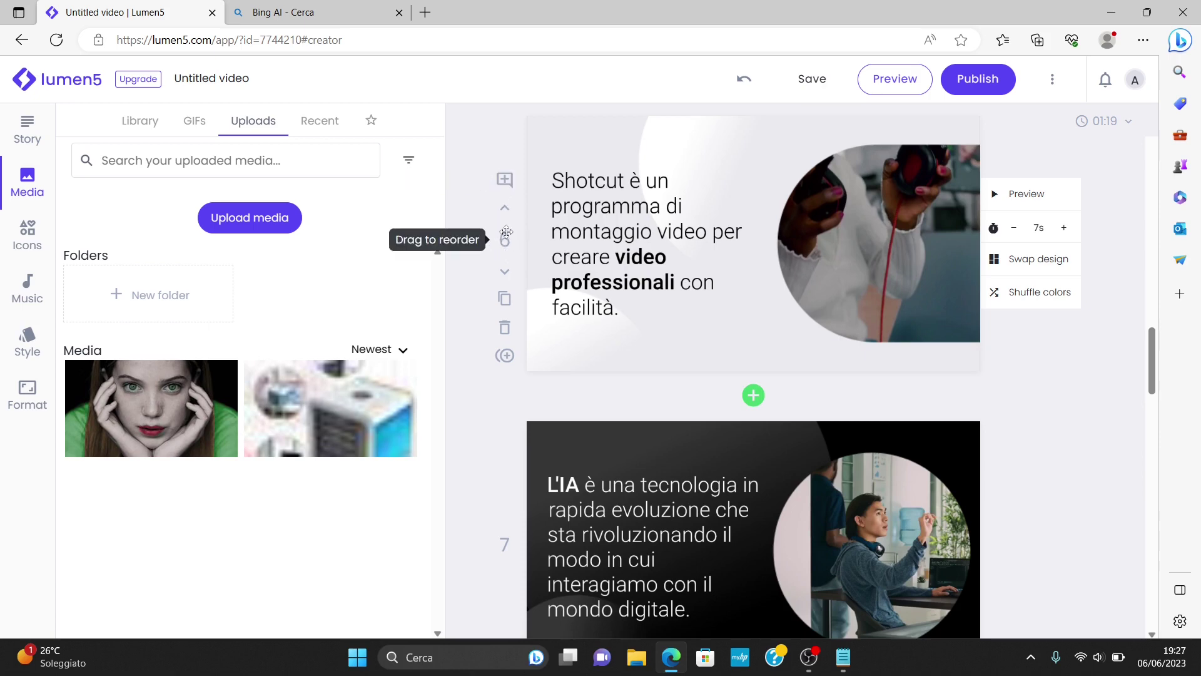
mouse_move(1152, 362)
left_mouse_down()
mouse_move(1137, 616)
mouse_move(1168, 352)
left_mouse_up()
scroll(503, 324, "up", 1)
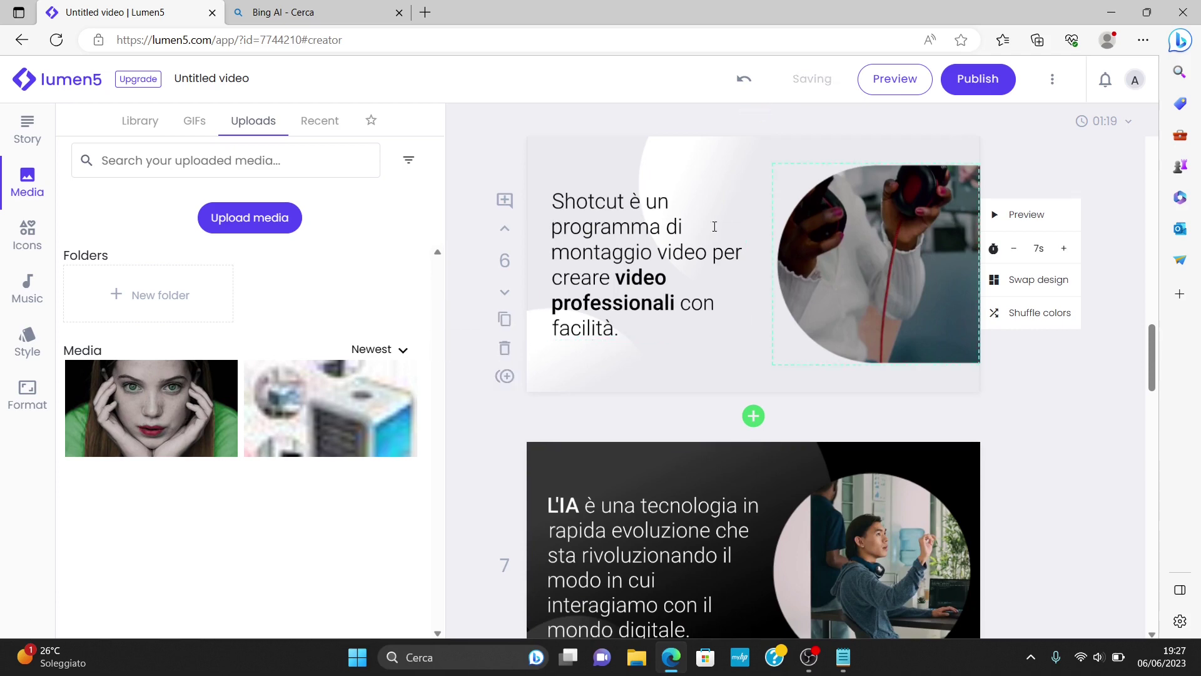
left_click(505, 376)
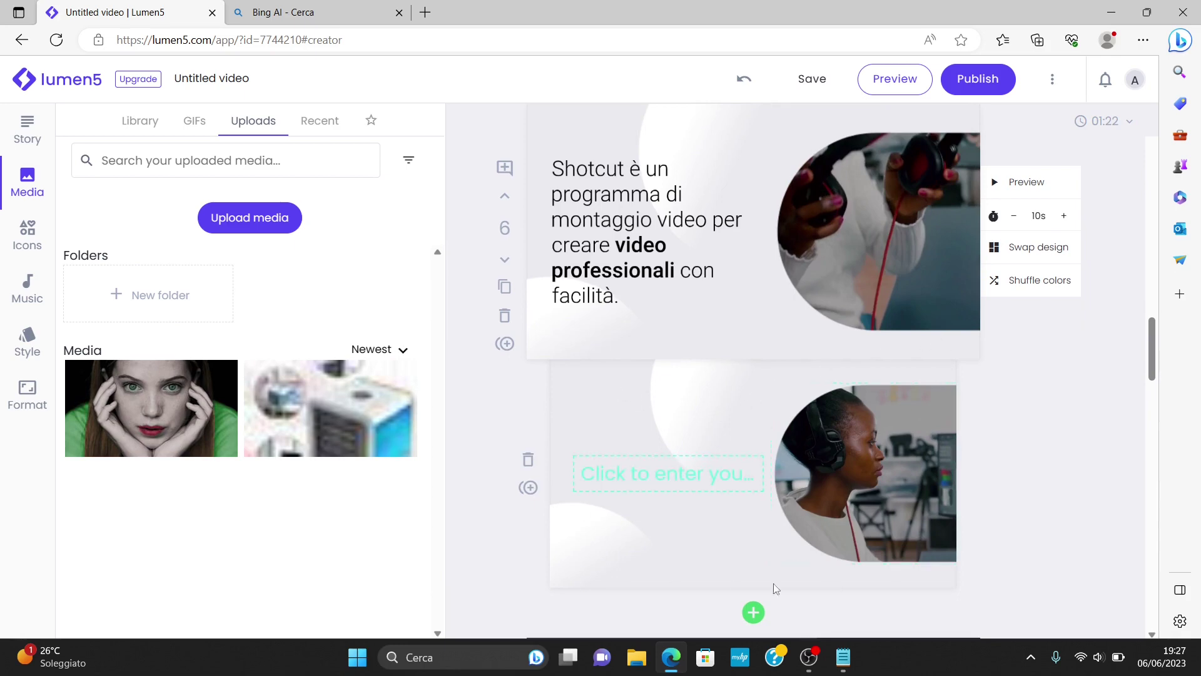
left_click(624, 475)
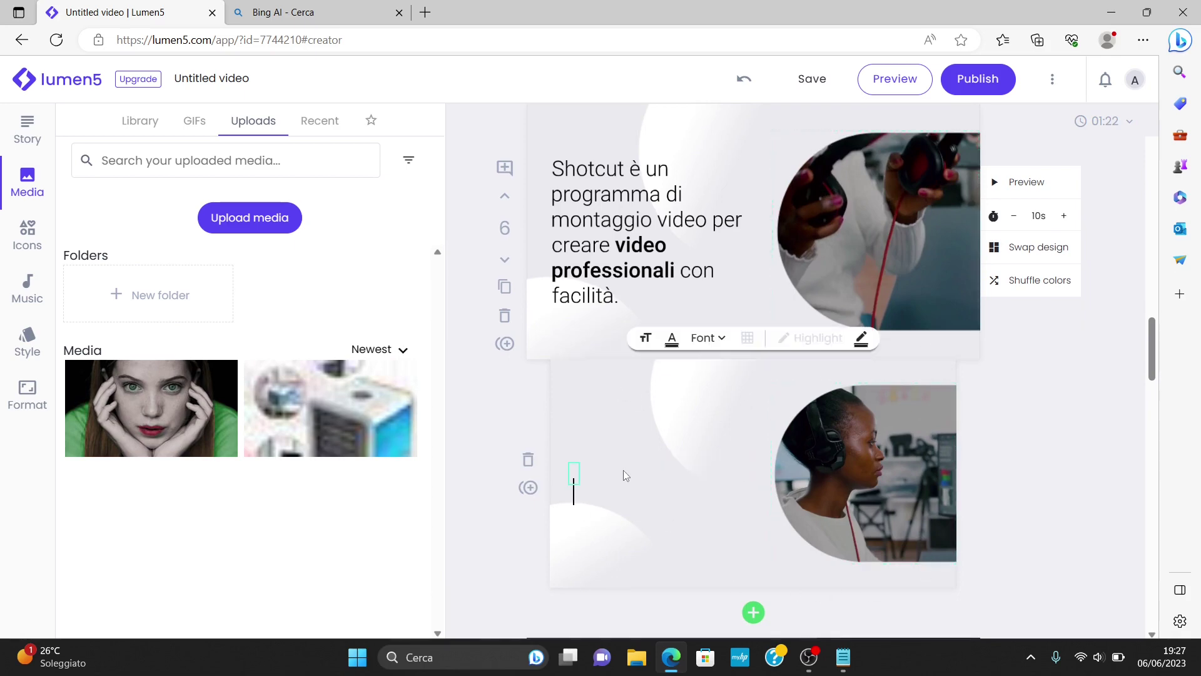
type("vero eroe")
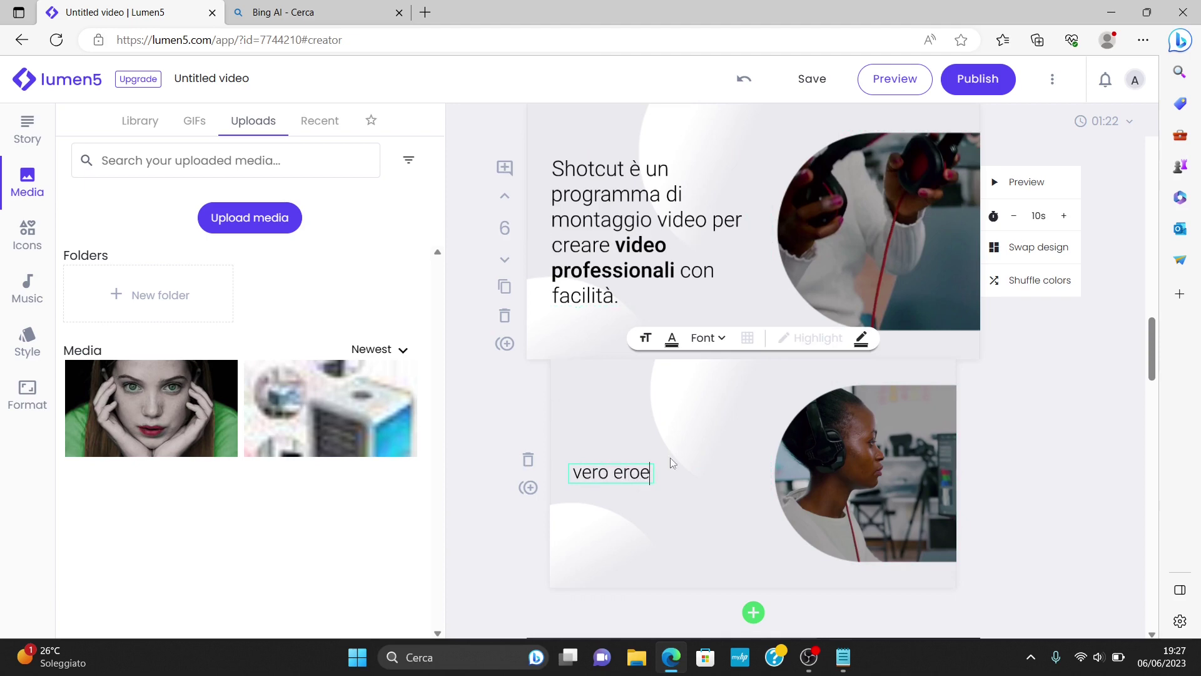
Look through the remaining scenes down to the outro section.
scroll(671, 463, "down", 15)
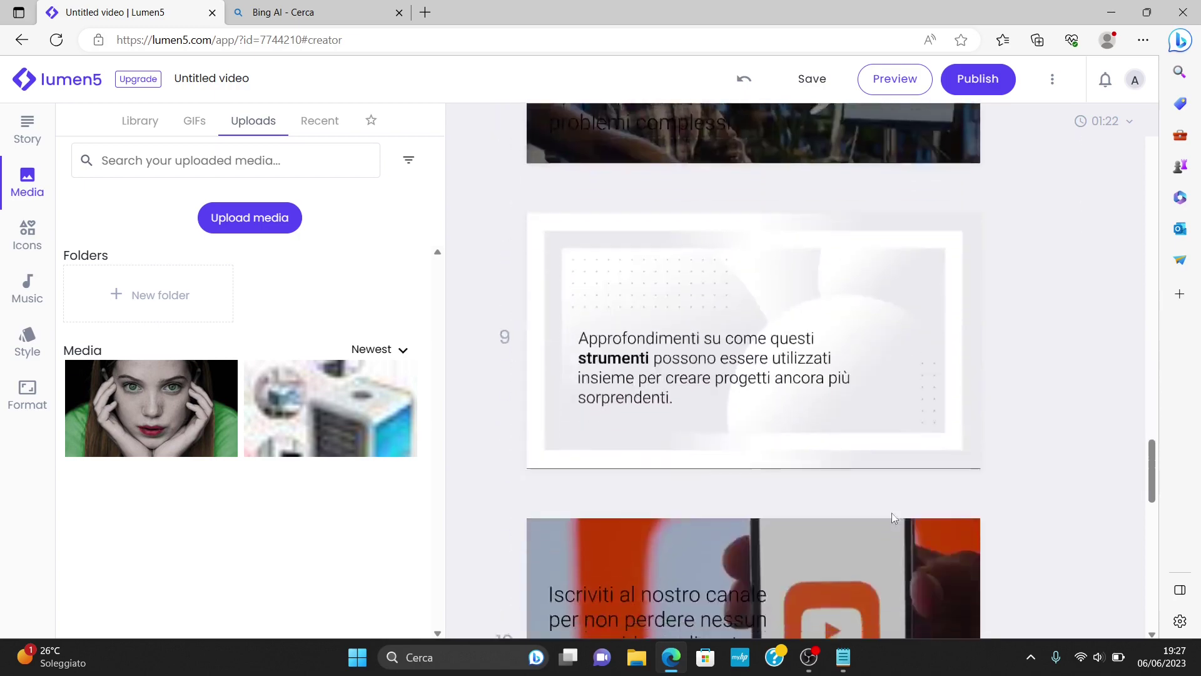
scroll(894, 518, "down", 10)
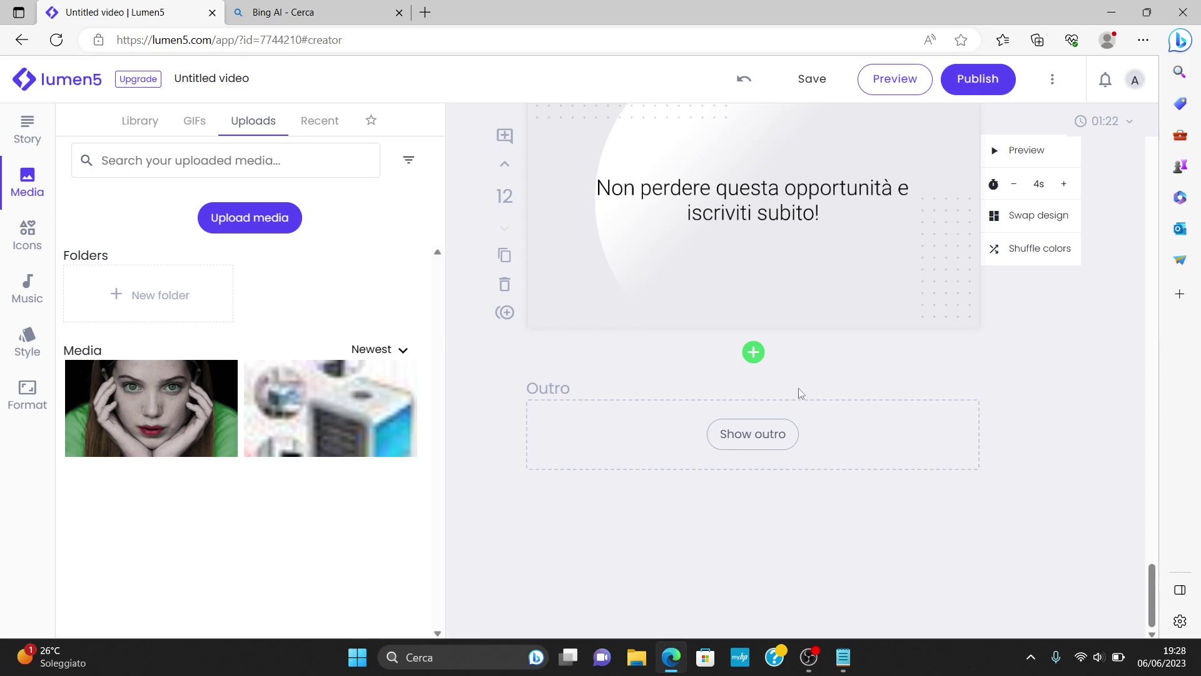
Publish the video and look over its page from the rendering notice to the download and sharing options until the file downloads.
left_click(976, 85)
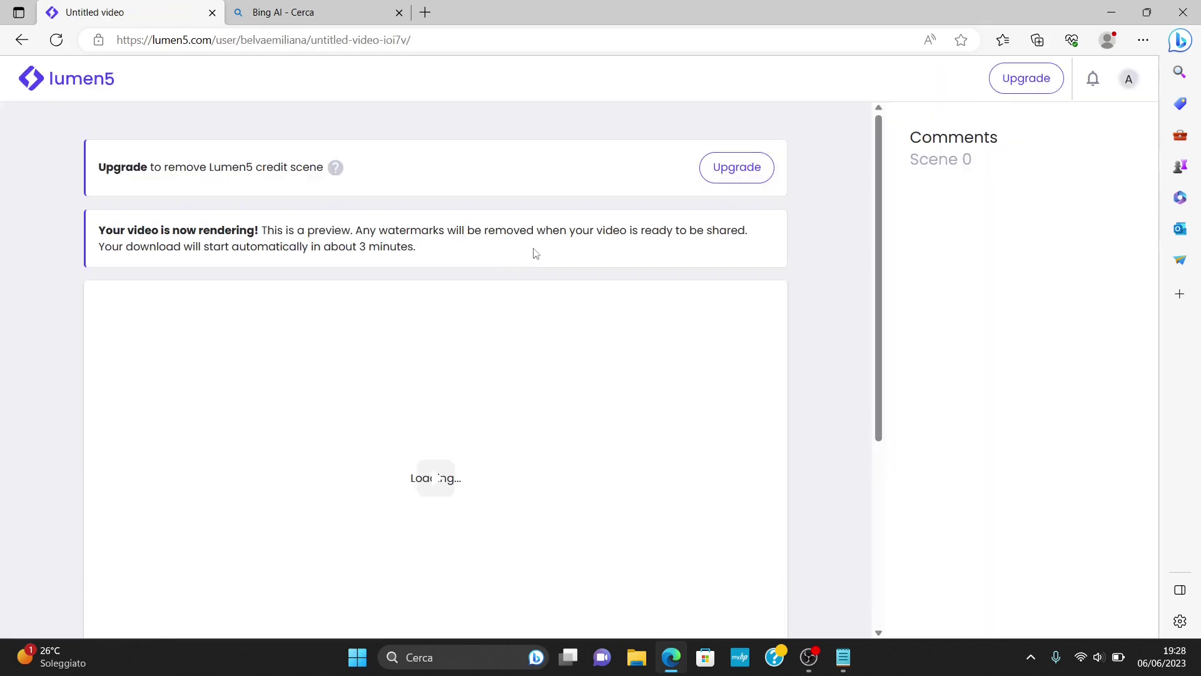
scroll(426, 453, "down", 1)
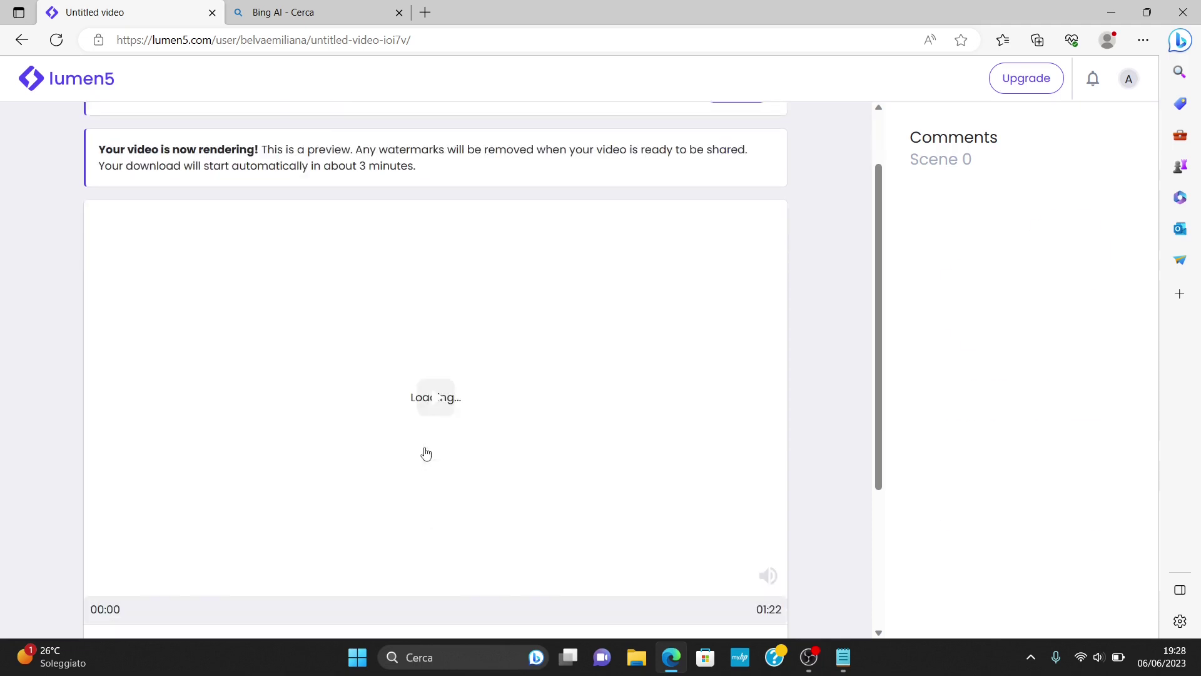
scroll(422, 450, "down", 2)
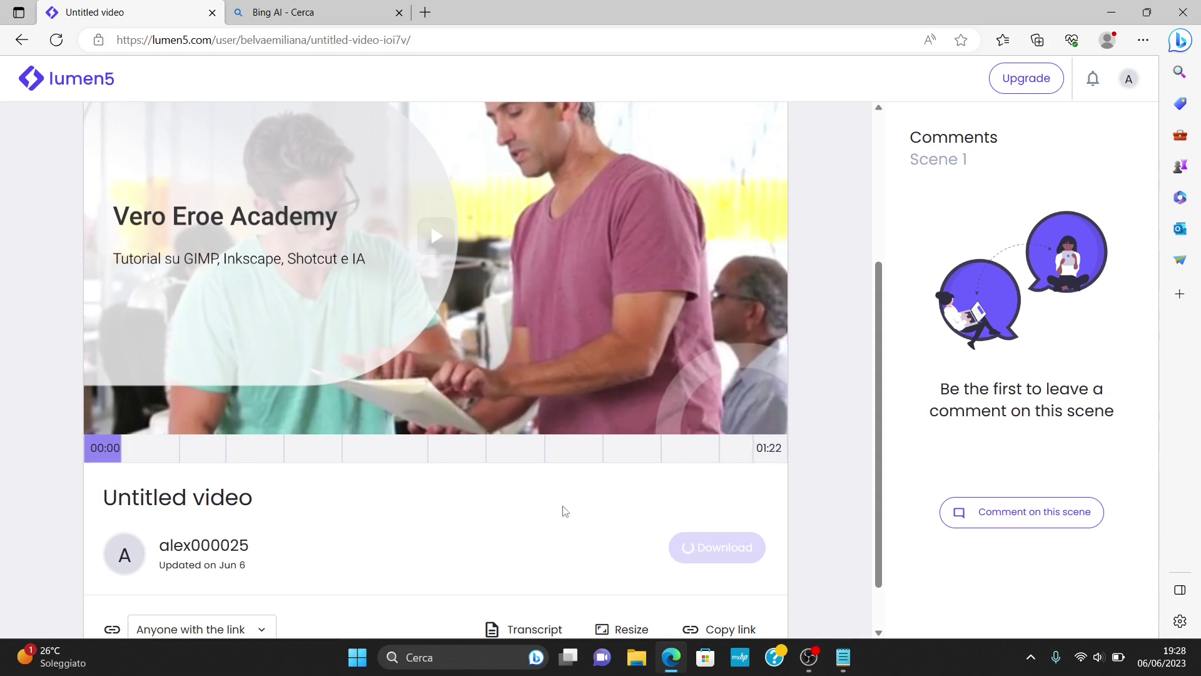
scroll(476, 514, "down", 1)
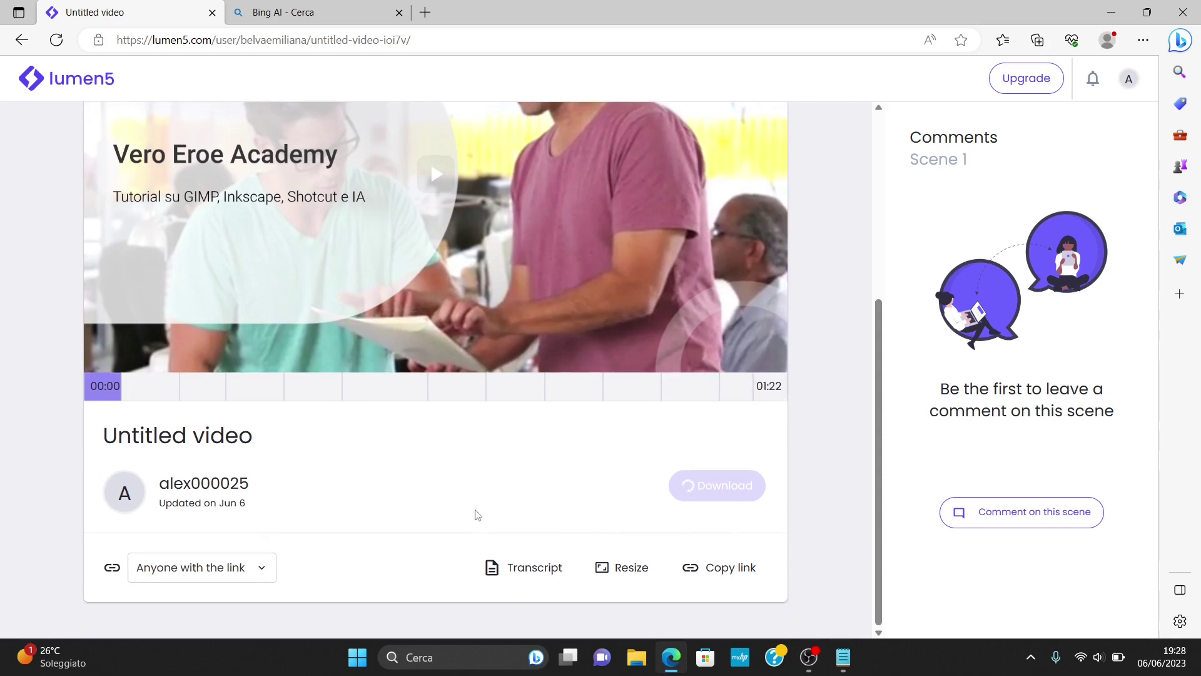
scroll(474, 512, "up", 2)
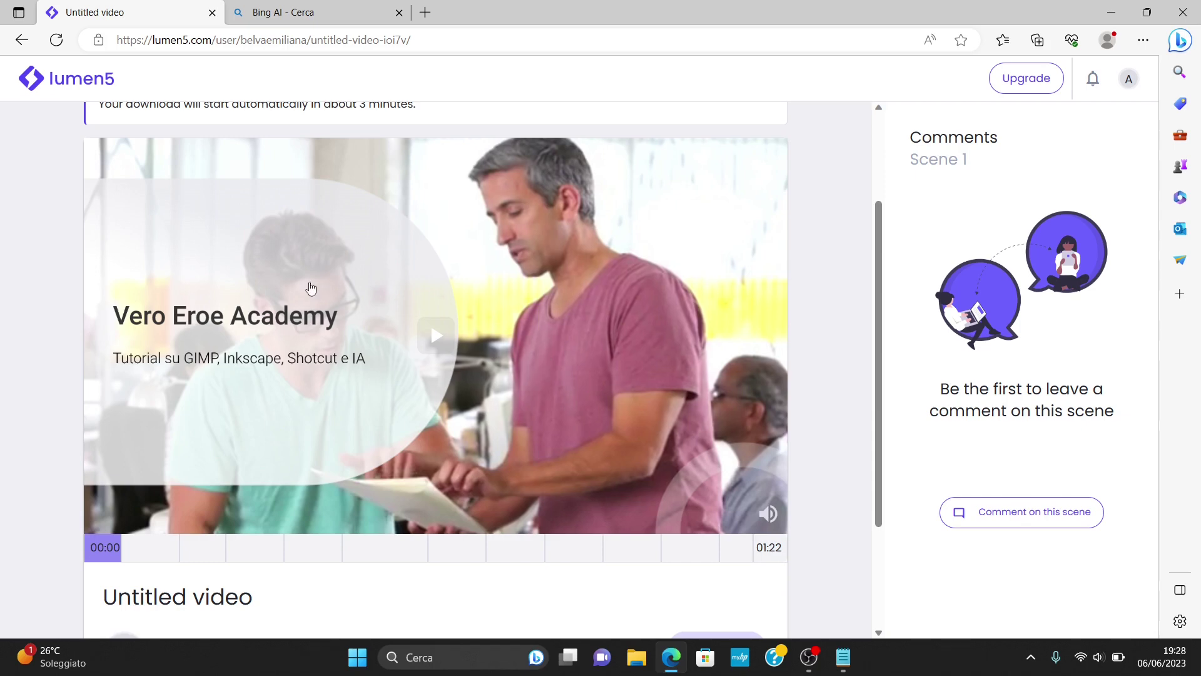
scroll(411, 313, "down", 3)
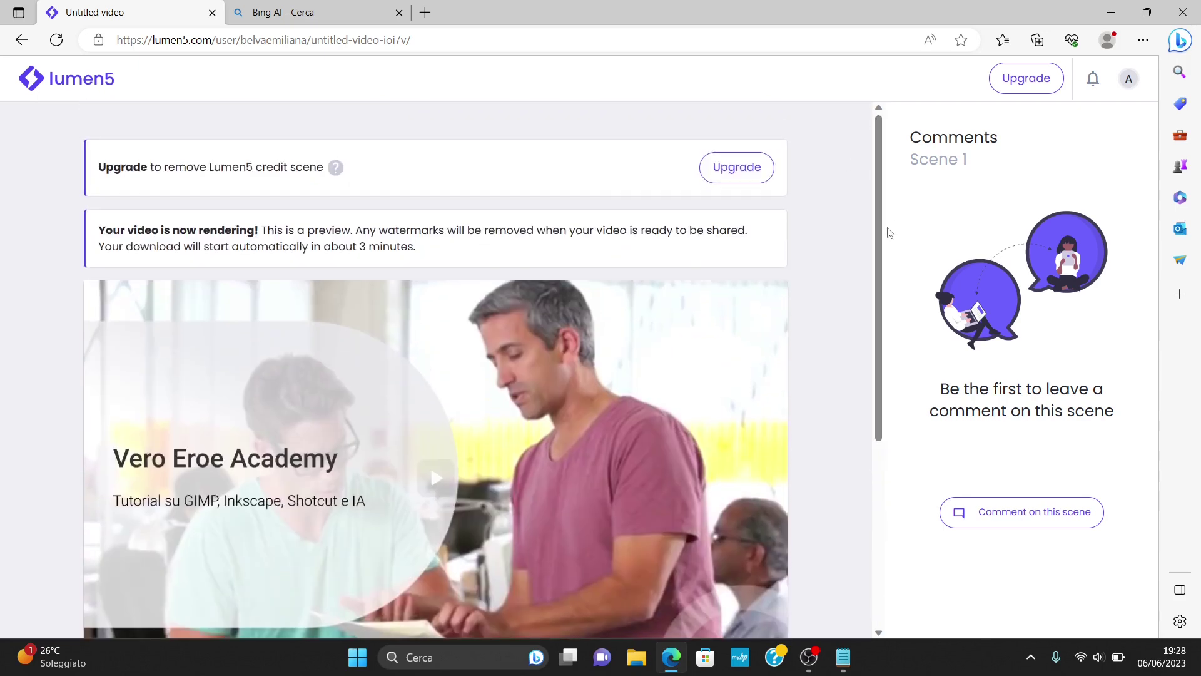
scroll(688, 345, "down", 5)
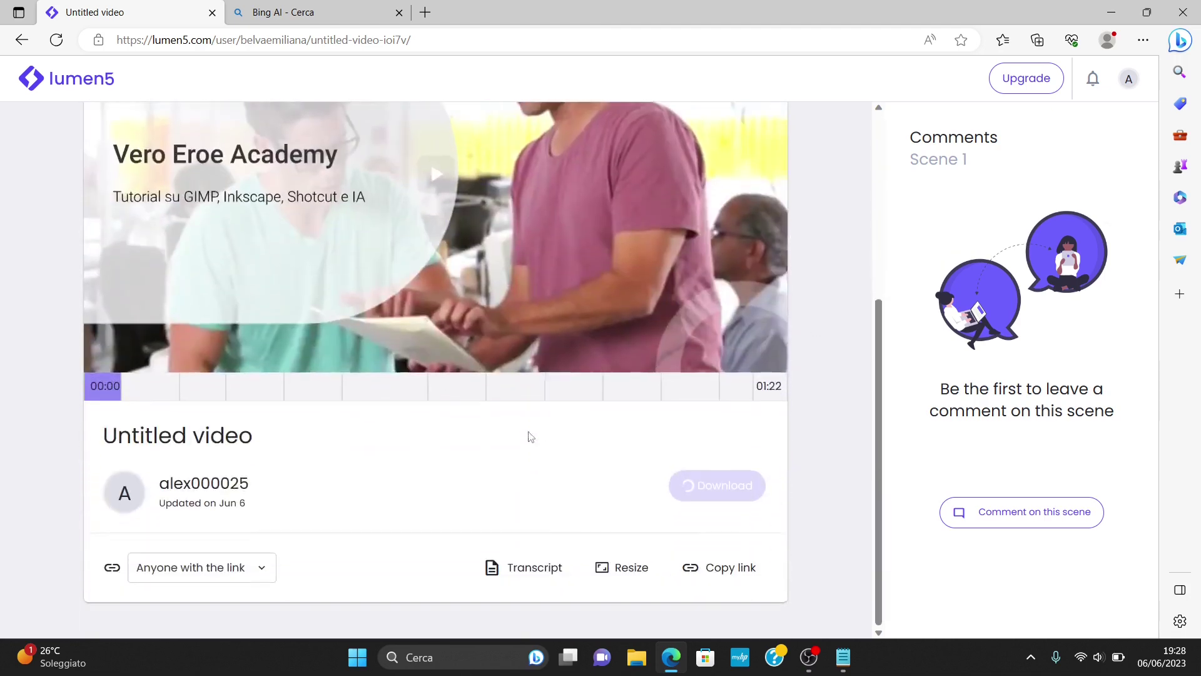
scroll(447, 451, "up", 5)
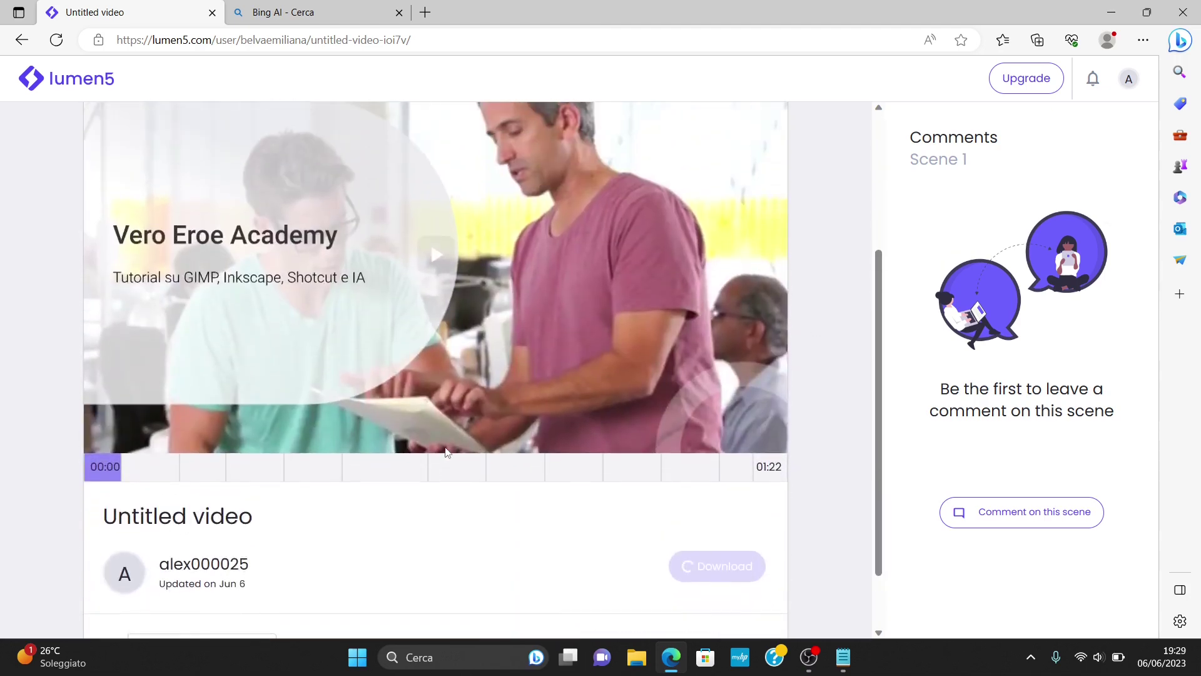
scroll(446, 452, "down", 5)
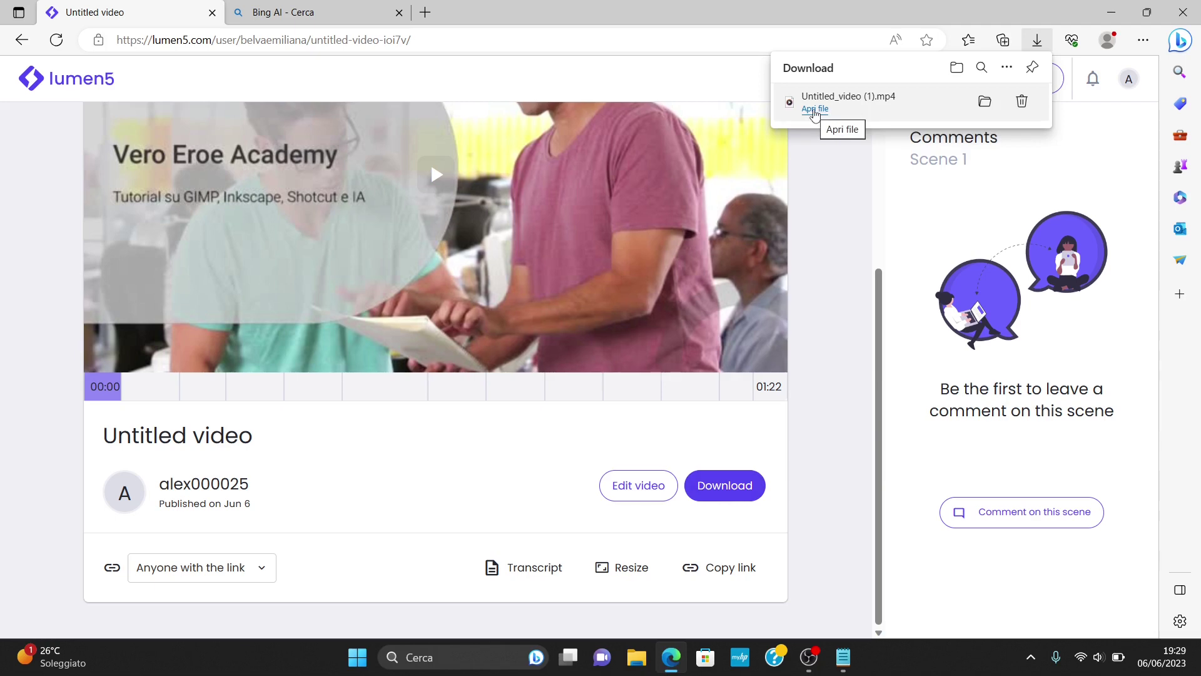
Open the downloaded Untitled_video (1).mp4 in the media player and set the playback volume to 60.
left_click(815, 110)
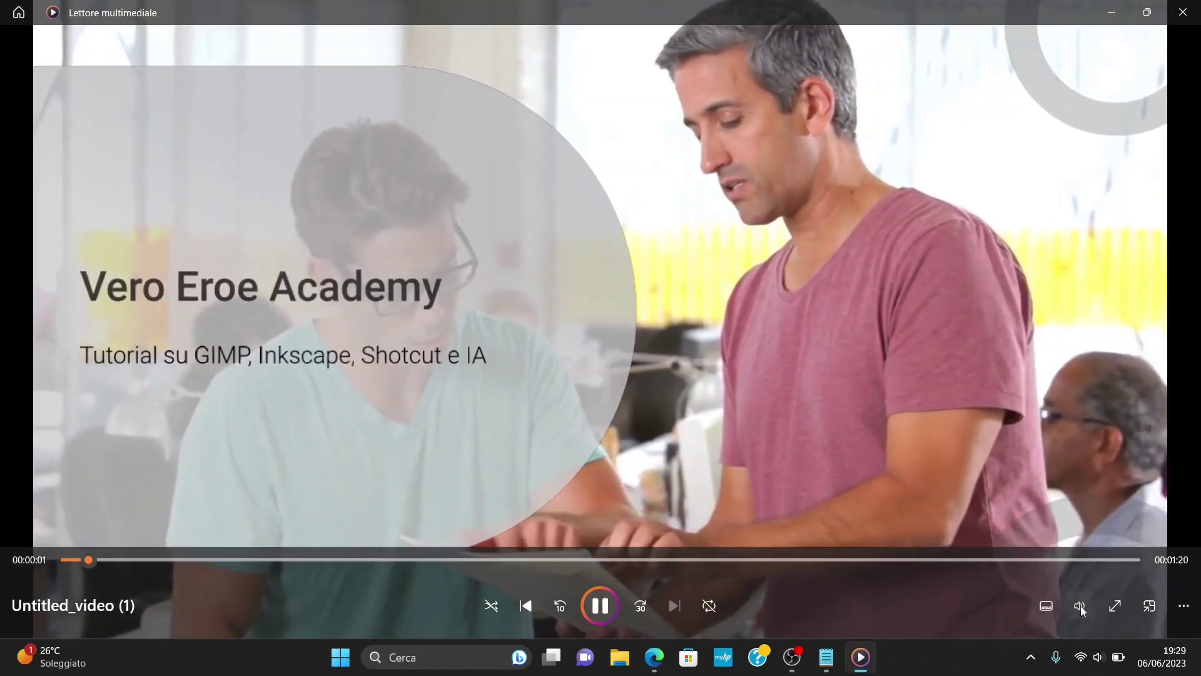
left_click(1080, 606)
left_click_drag(1087, 565, 1102, 566)
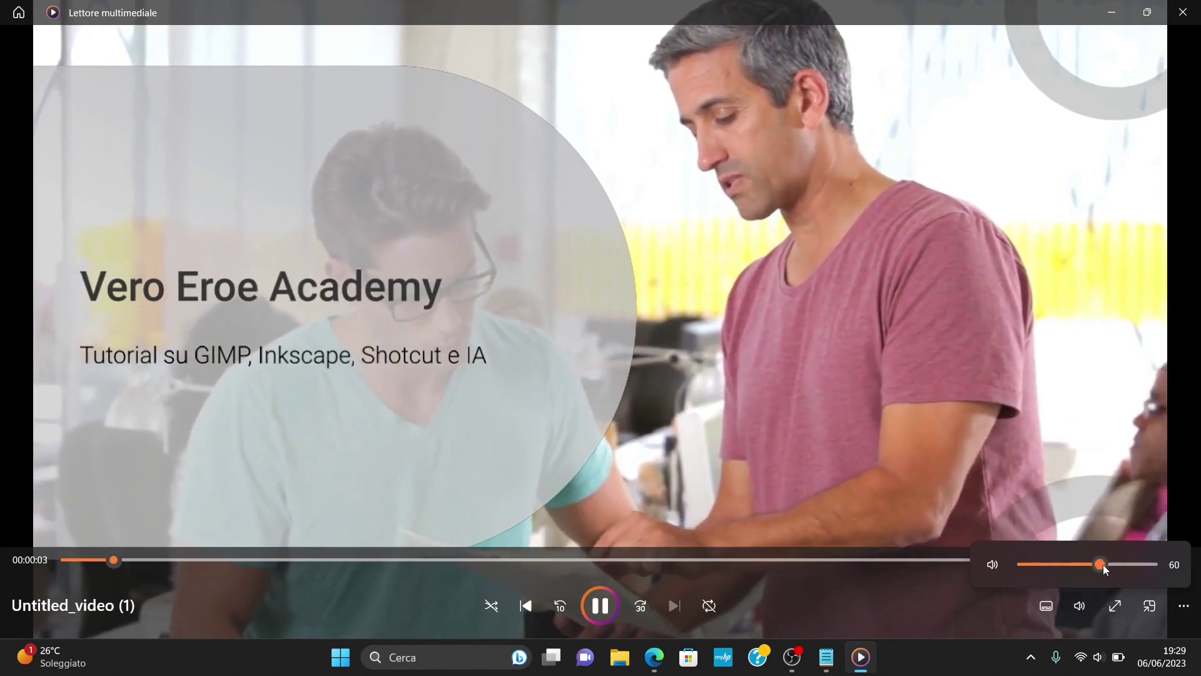